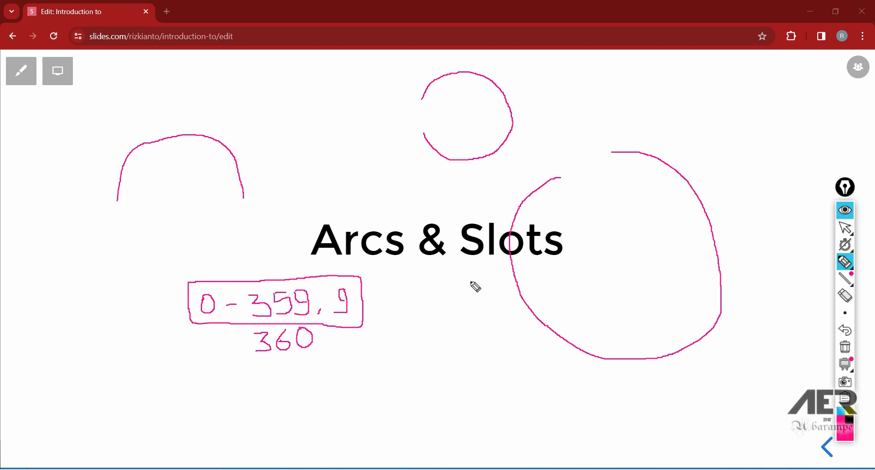
Clear all pen annotations from the Arcs & Slots slide and collapse the annotation toolbar.
drag(459, 268, 565, 260)
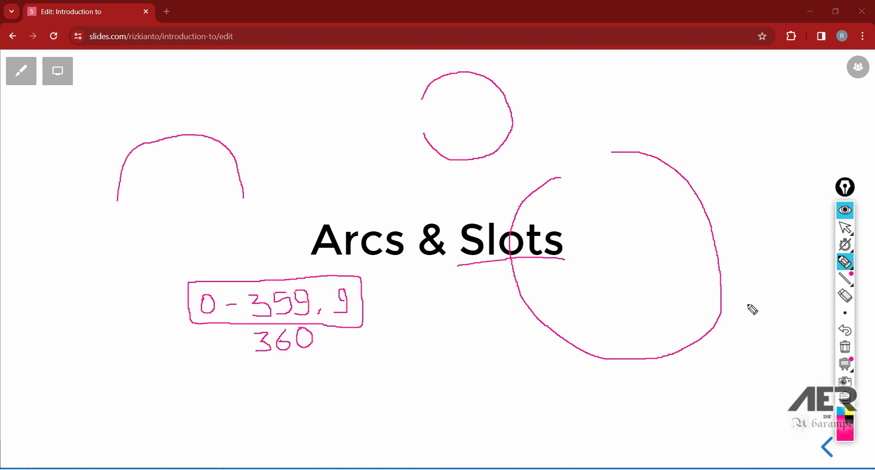
click(846, 348)
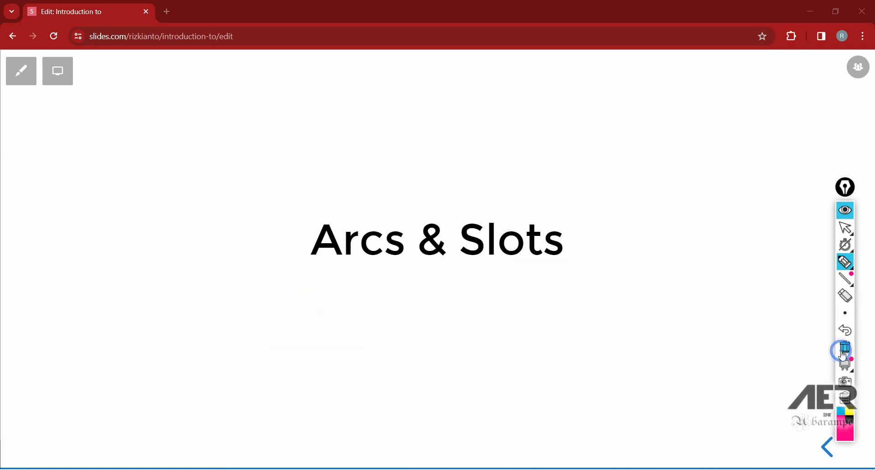
click(846, 211)
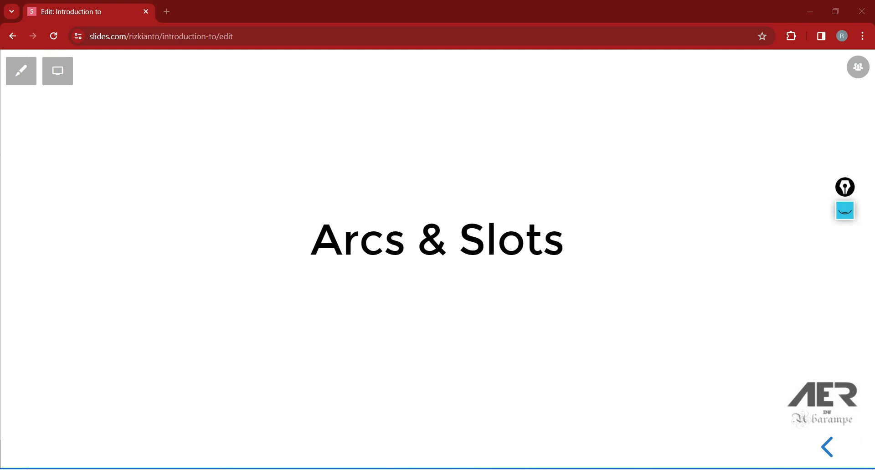
Switch to SOLIDWORKS and delete all existing entities in the open sketch.
key(alt+Tab)
mouse_move(290, 121)
mouse_down()
mouse_move(360, 244)
mouse_move(766, 384)
mouse_up()
key(Delete)
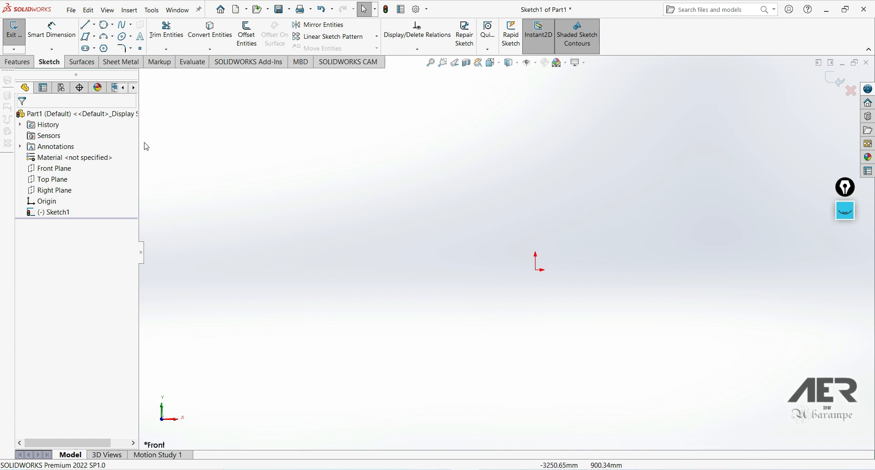
Sketch a centerpoint arc with a radius of about 851 mm and a sweep of about 351°, up and left of the origin.
click(114, 37)
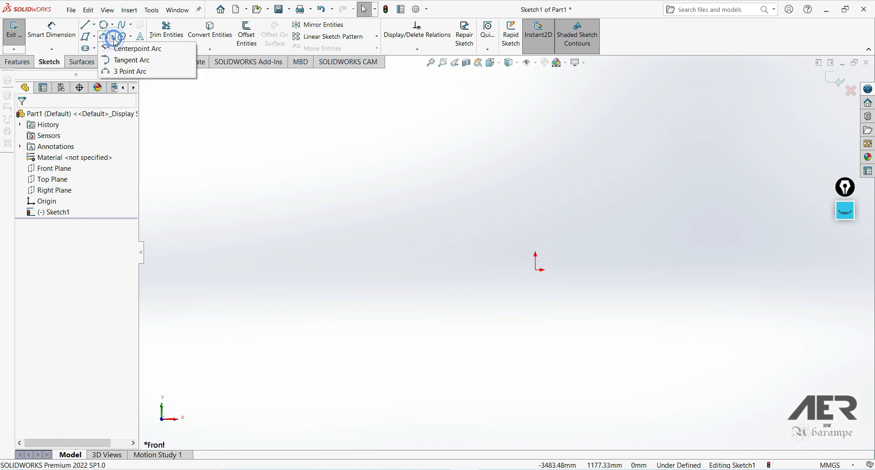
click(135, 50)
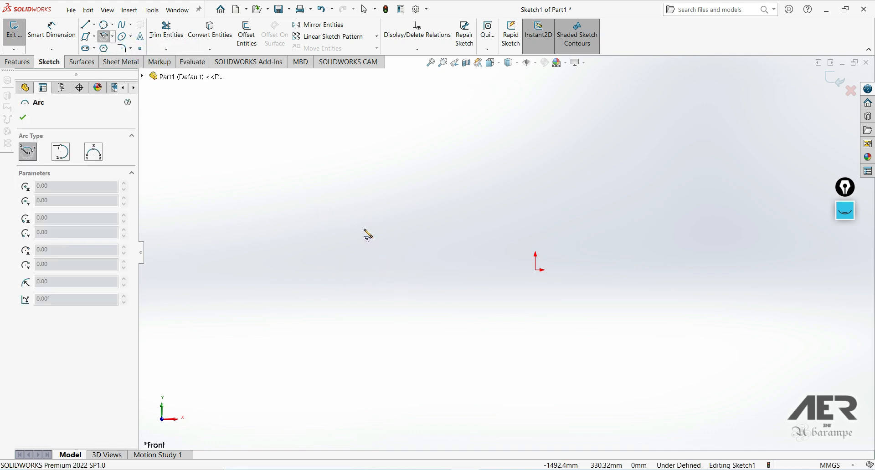
click(360, 227)
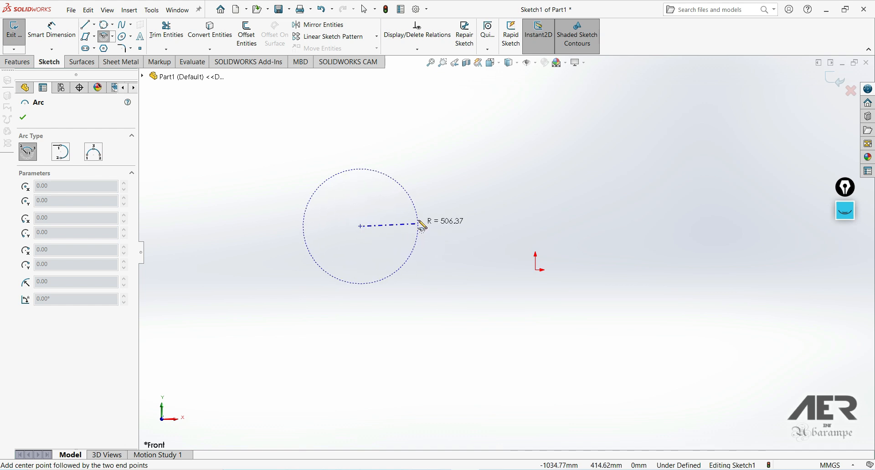
click(458, 227)
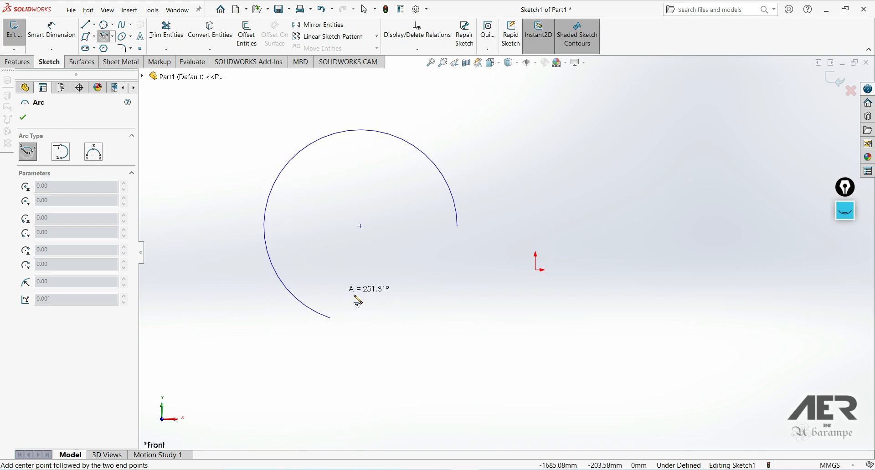
click(456, 240)
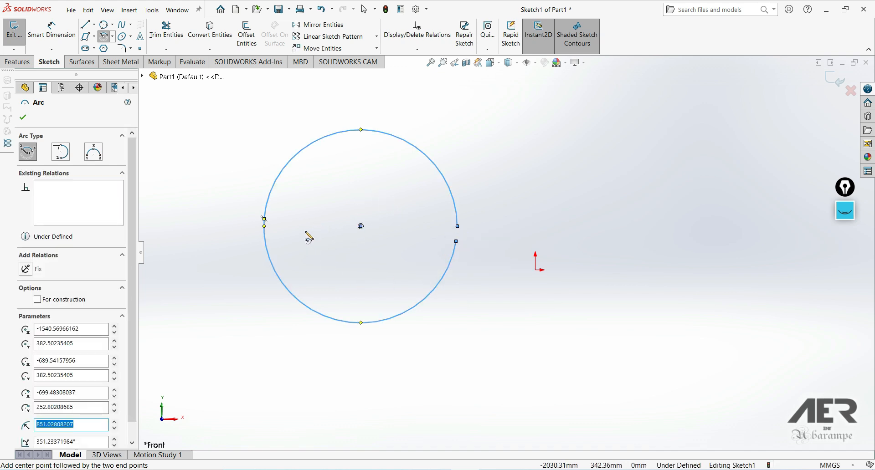
key(Escape)
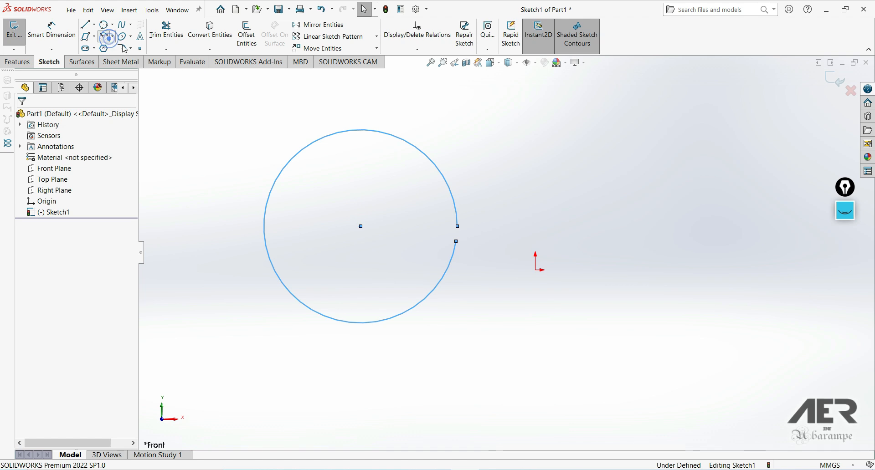
Sketch a short centerpoint arc with a radius of about 600 mm and a sweep of about 75°, up and right of the origin.
click(106, 37)
click(113, 36)
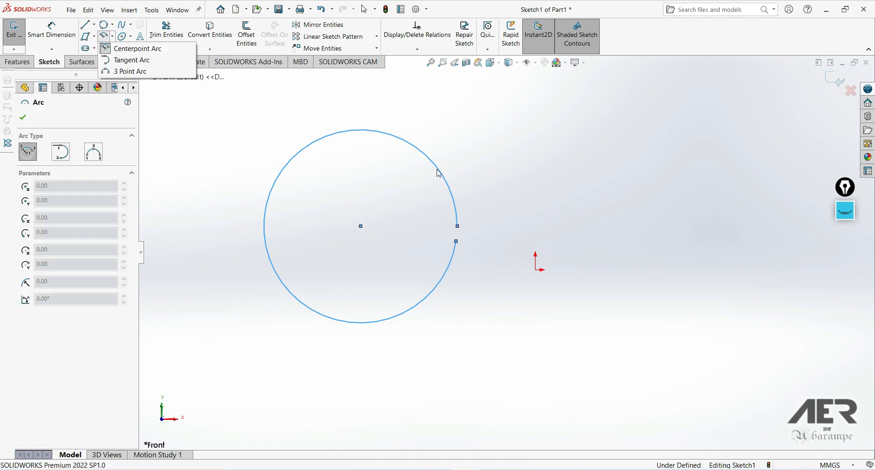
click(615, 188)
click(678, 163)
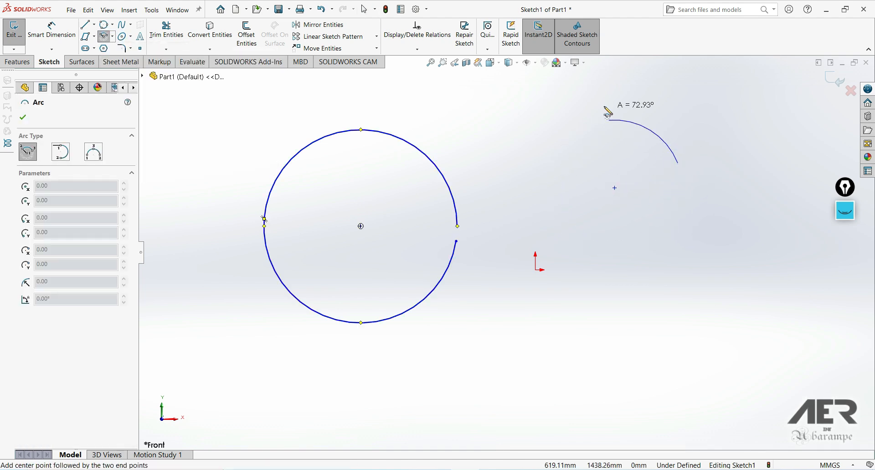
click(606, 120)
key(Escape)
Sketch a nearly closed centerpoint arc below the short arc, with a radius of about 763 mm and a sweep of about 359°.
click(112, 36)
click(132, 47)
click(660, 287)
click(746, 287)
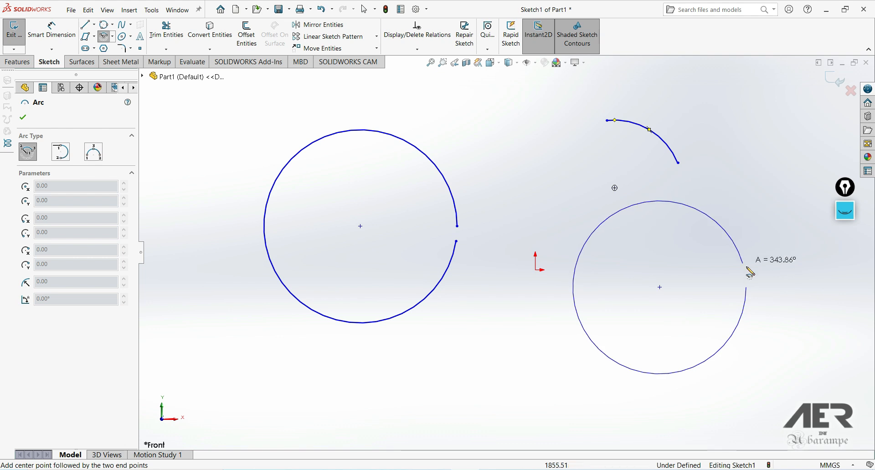
click(769, 283)
scroll(743, 282, down, 10)
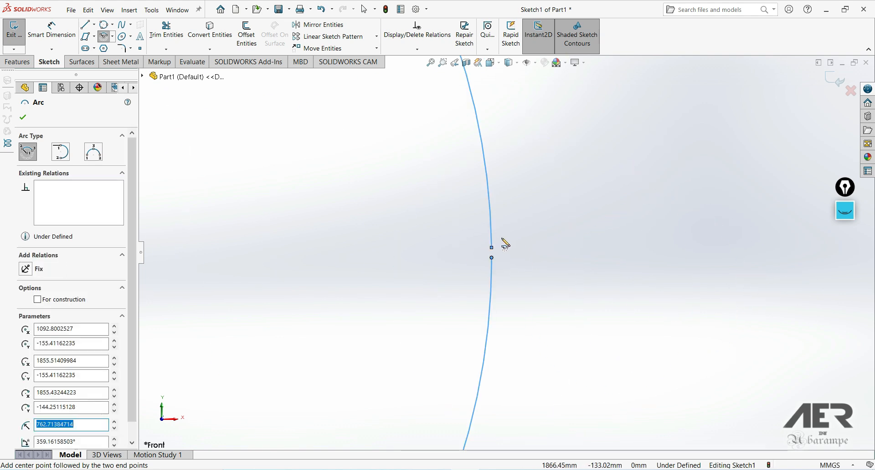
scroll(482, 258, up, 10)
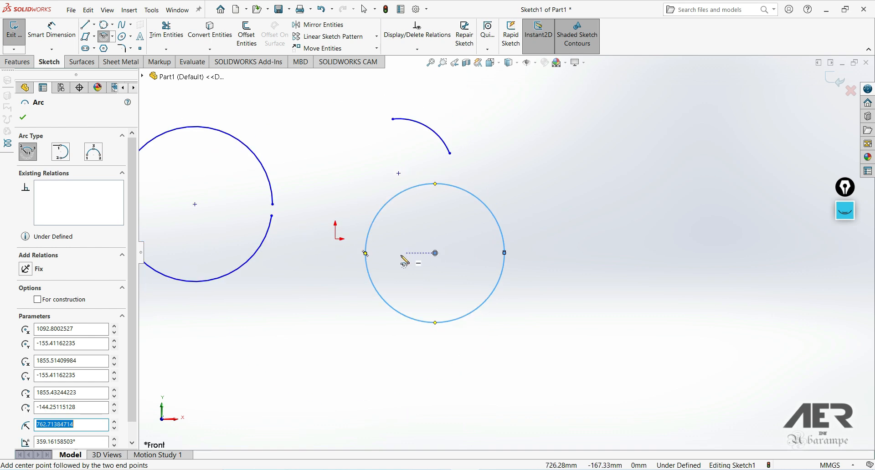
scroll(409, 252, down, 4)
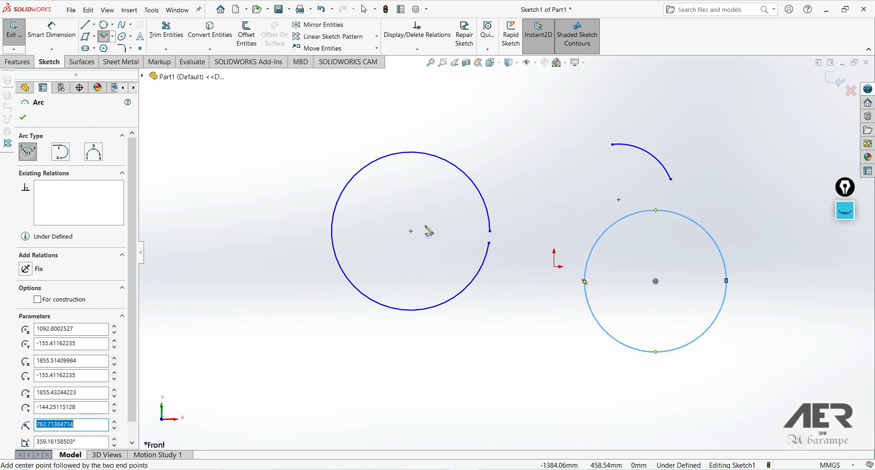
key(Escape)
Dimension the radius of the short arc, keeping its drawn size.
click(63, 42)
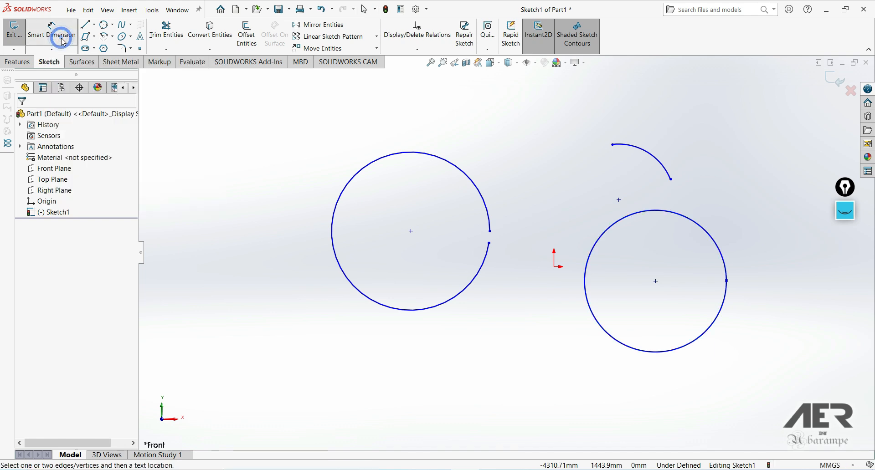
click(664, 165)
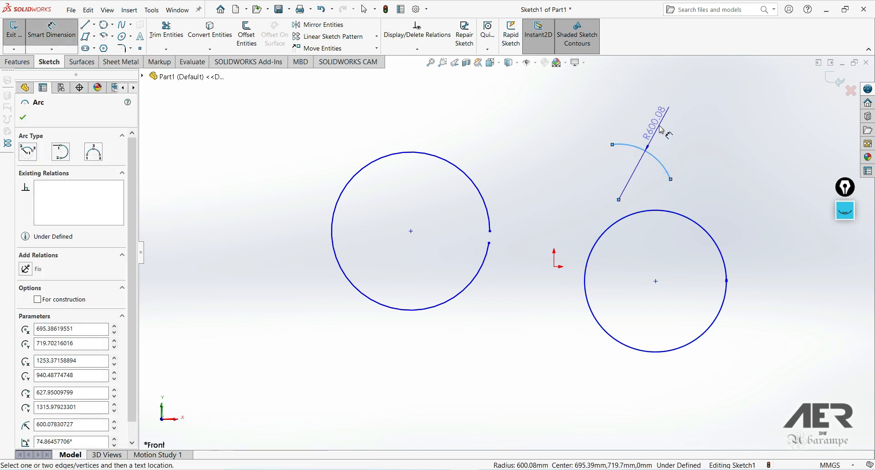
click(672, 109)
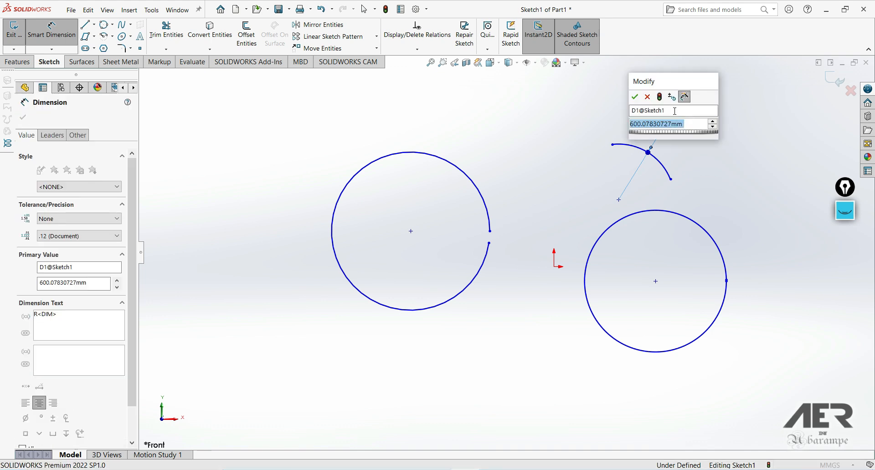
key(Return)
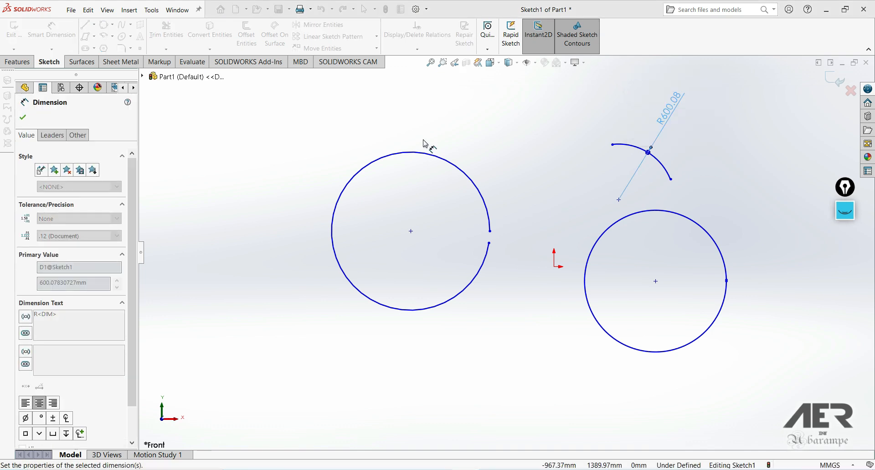
key(Escape)
click(112, 36)
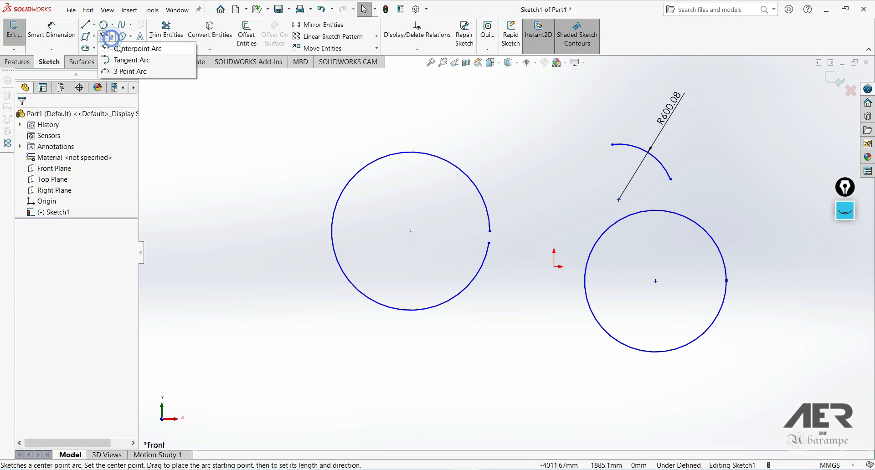
click(132, 61)
key(Escape)
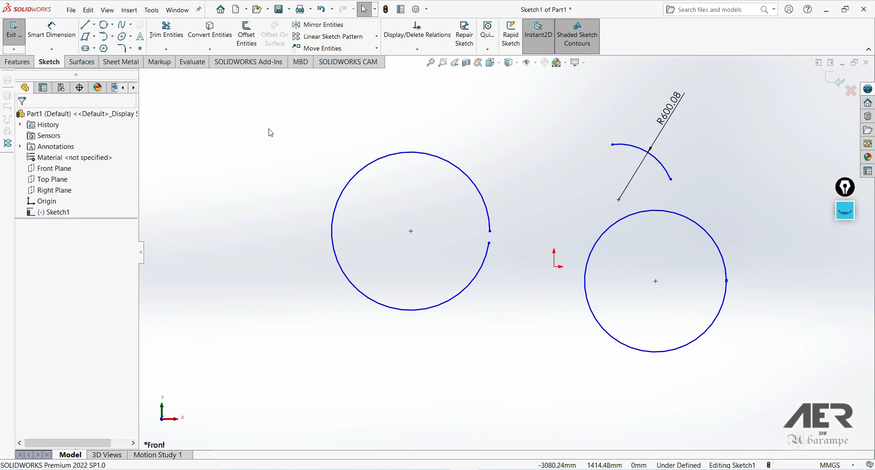
Delete all arcs from the sketch and draw two parallel horizontal lines above the origin, the upper one about 1871 mm long.
drag(258, 80, 773, 389)
key(Delete)
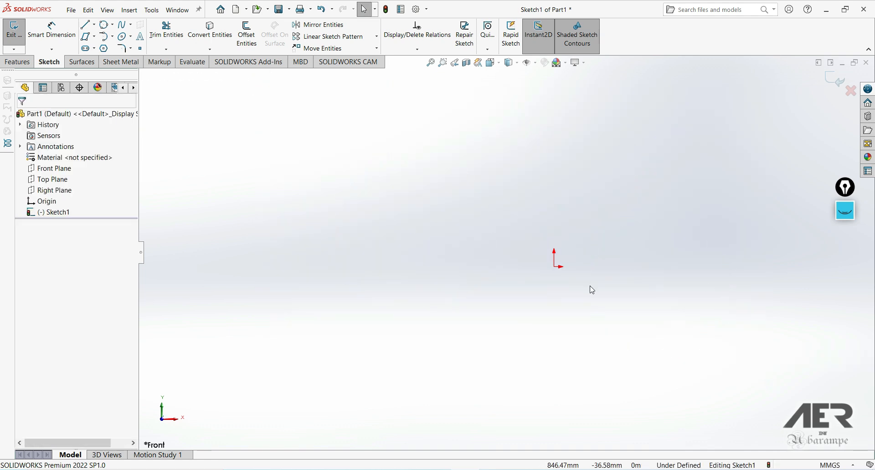
click(85, 25)
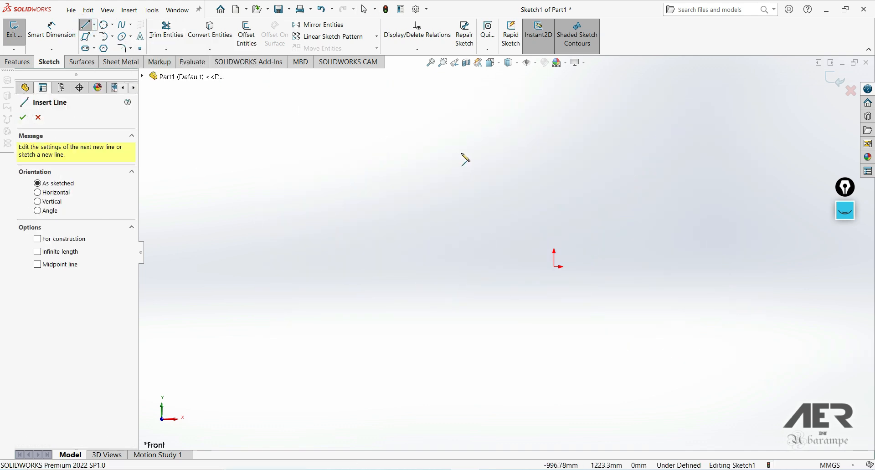
drag(469, 141, 615, 142)
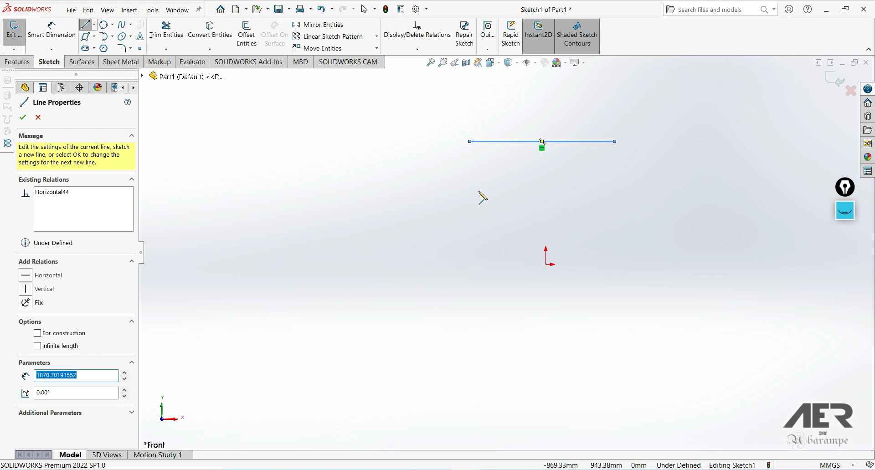
click(609, 191)
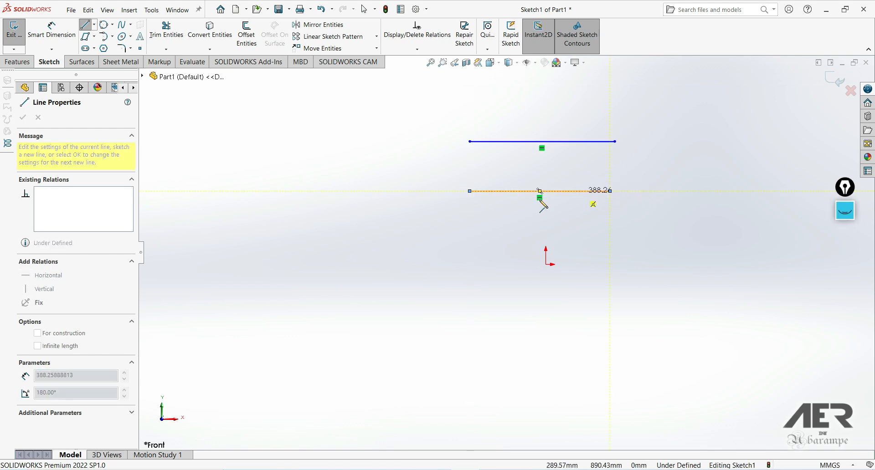
key(Escape)
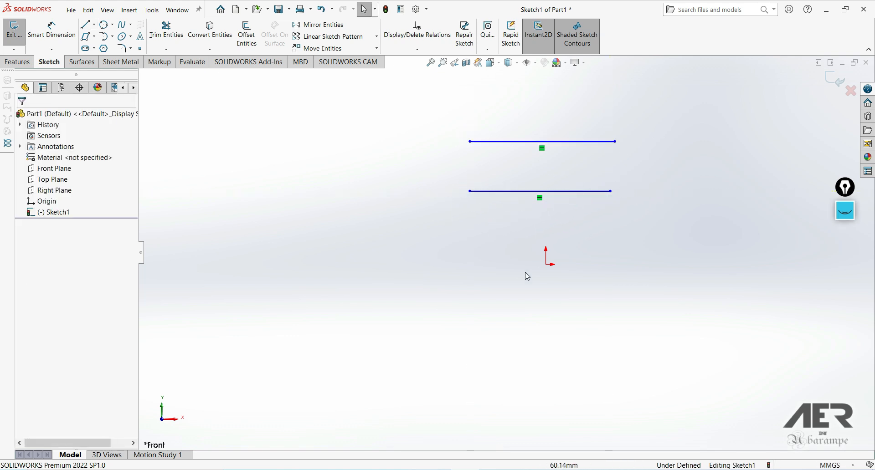
Join the right endpoints of the two horizontal lines with a tangent arc of about 323 mm radius, starting from the upper line.
click(112, 36)
click(119, 58)
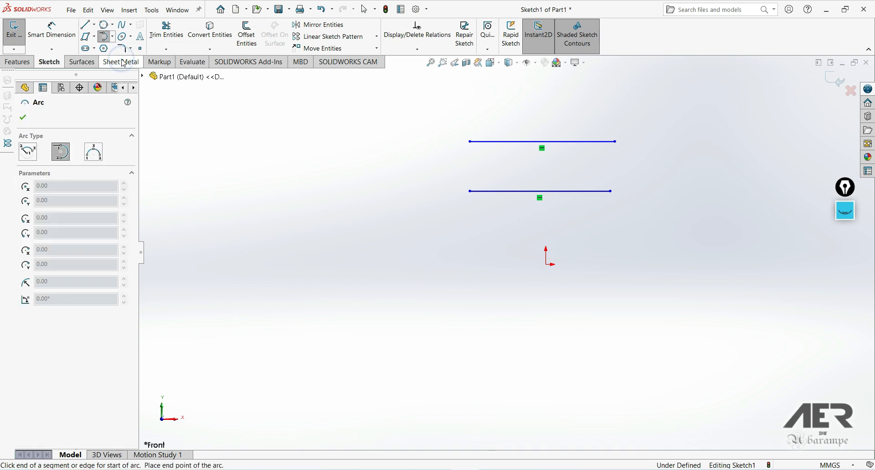
click(615, 142)
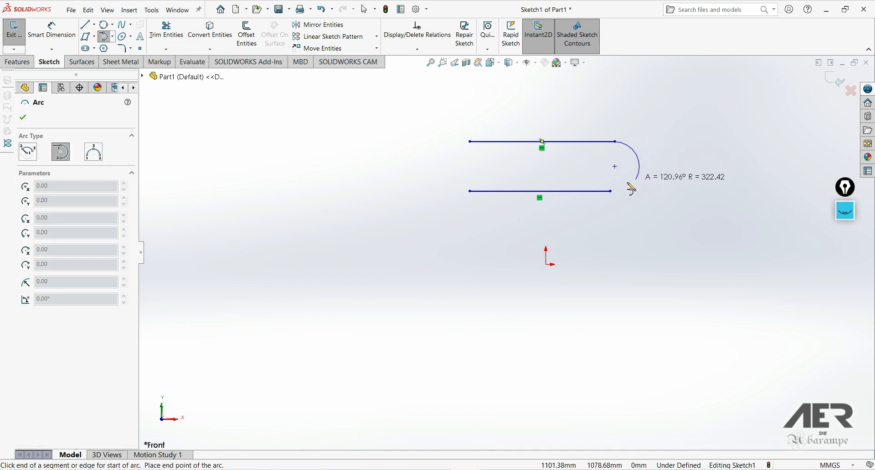
click(610, 191)
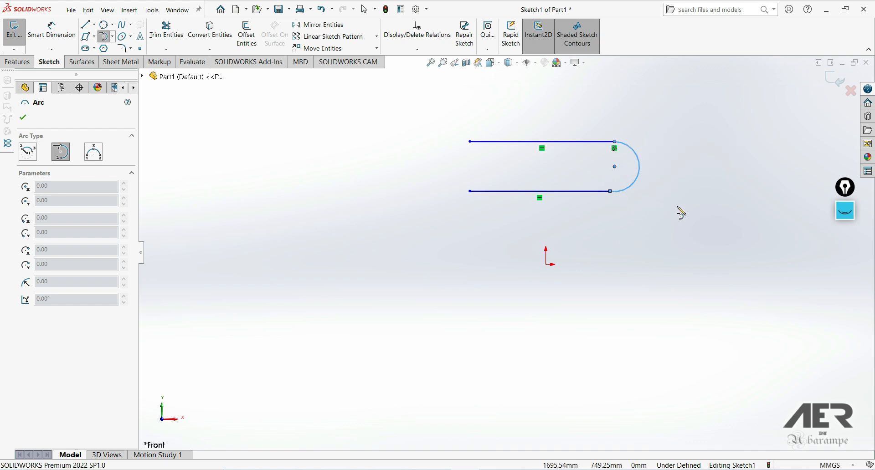
key(Escape)
Mark up the arc's inward side and the adjoining lines with freehand pen strokes, and clear the annotations.
click(847, 215)
mouse_move(844, 262)
click(788, 260)
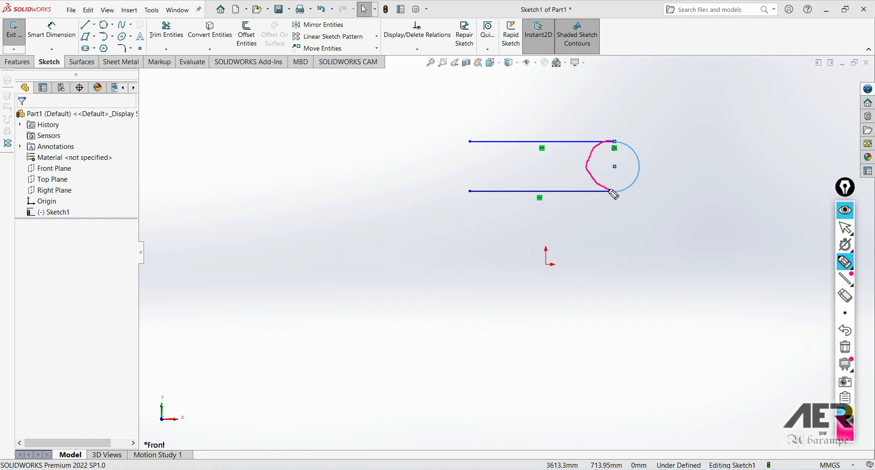
drag(542, 195, 642, 195)
drag(534, 129, 632, 135)
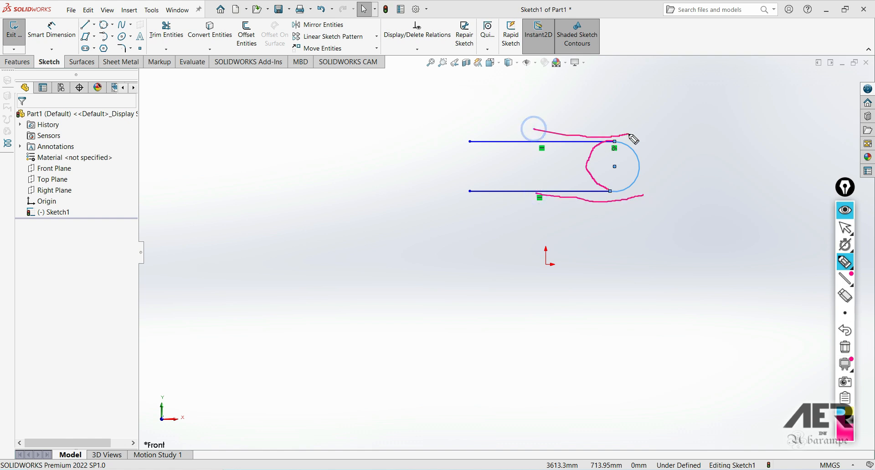
click(844, 347)
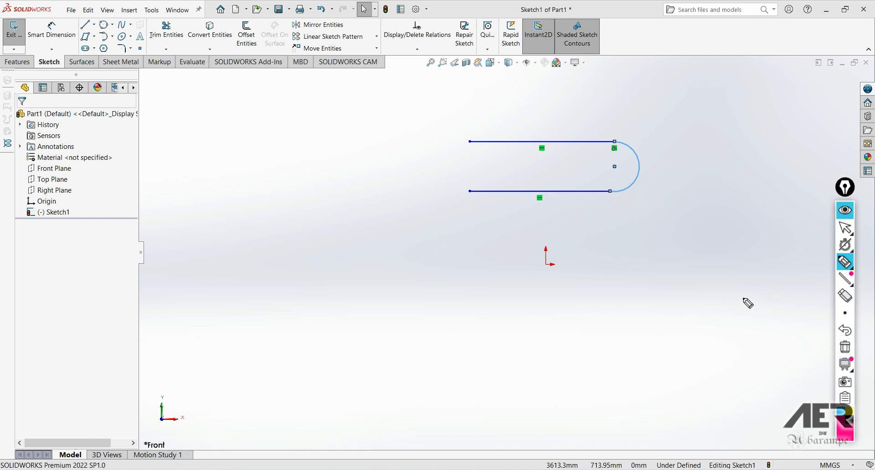
click(845, 210)
Delete the tangent arc joining the two horizontal lines.
click(631, 184)
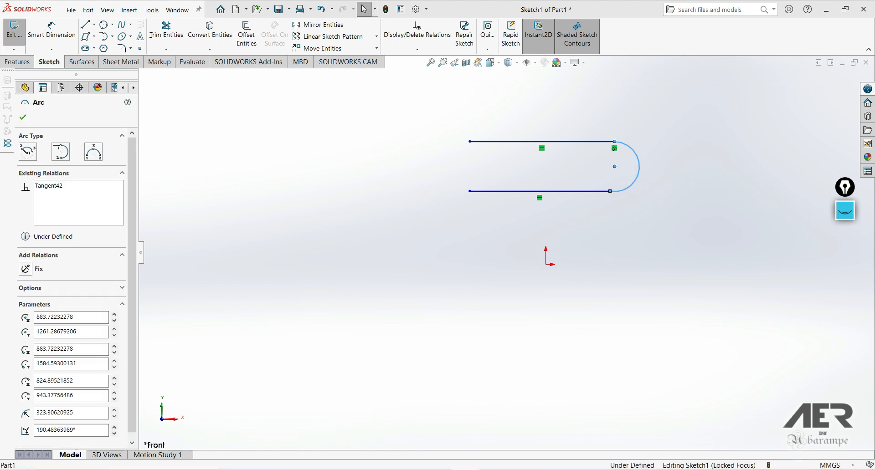
key(Delete)
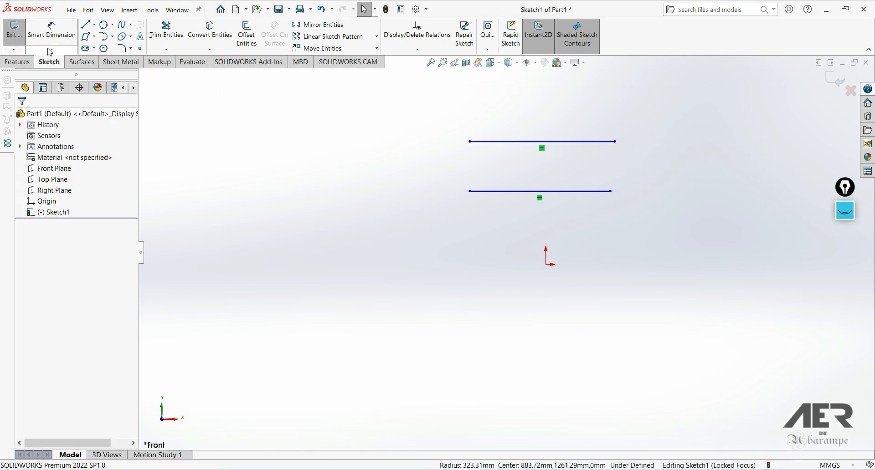
Join the right endpoints of the two horizontal lines with an outward-bulging tangent arc, and delete that arc.
click(106, 37)
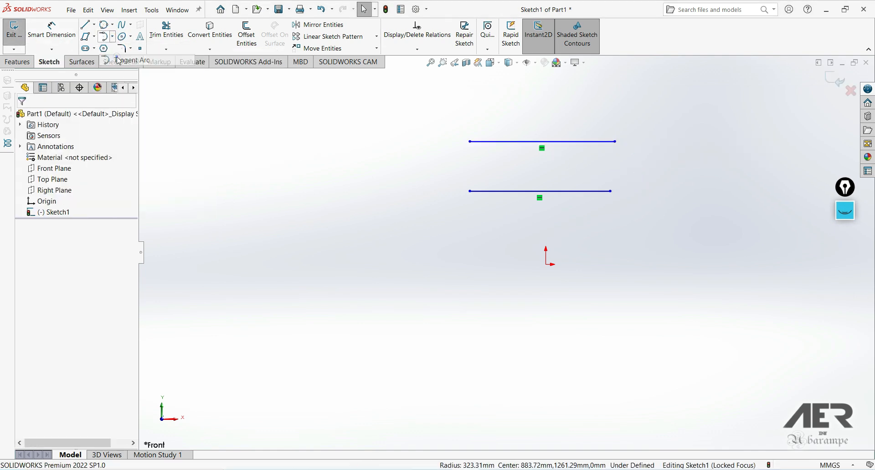
click(615, 142)
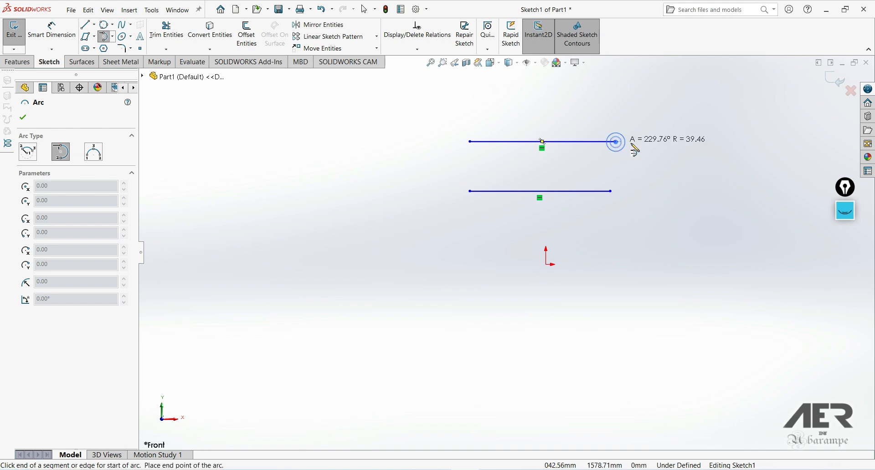
click(610, 191)
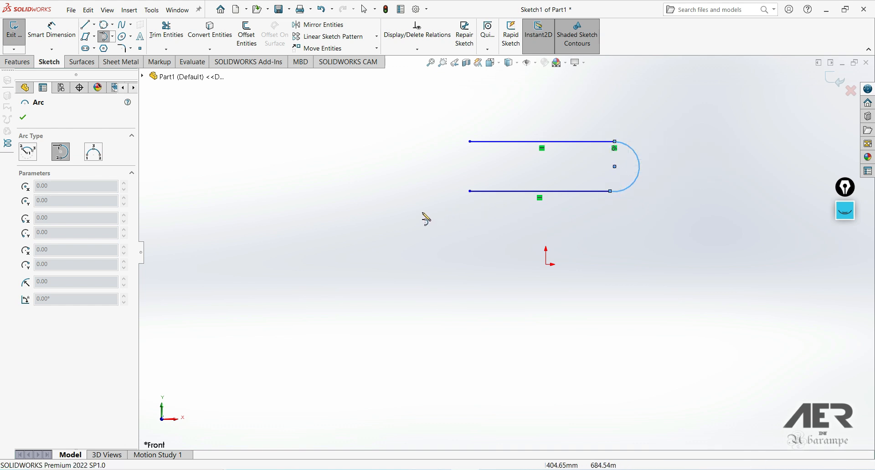
key(Escape)
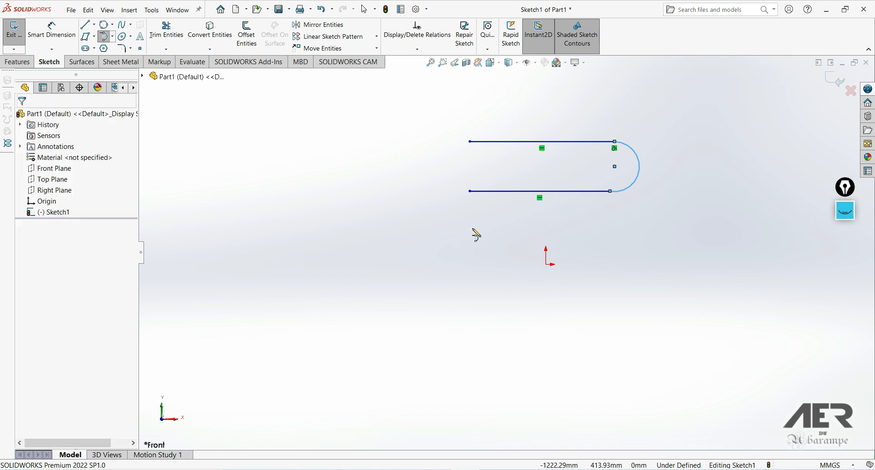
key(Delete)
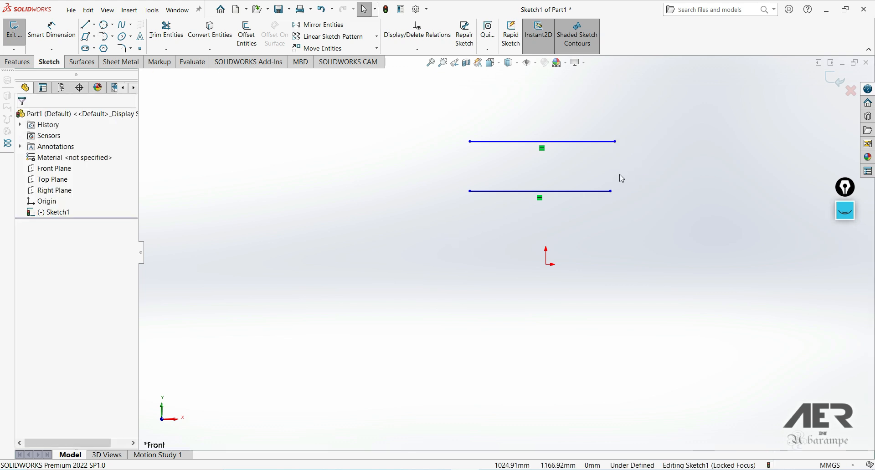
Join the right endpoints of the two horizontal lines with a tangent arc curving inward between them, starting from the upper line.
click(107, 42)
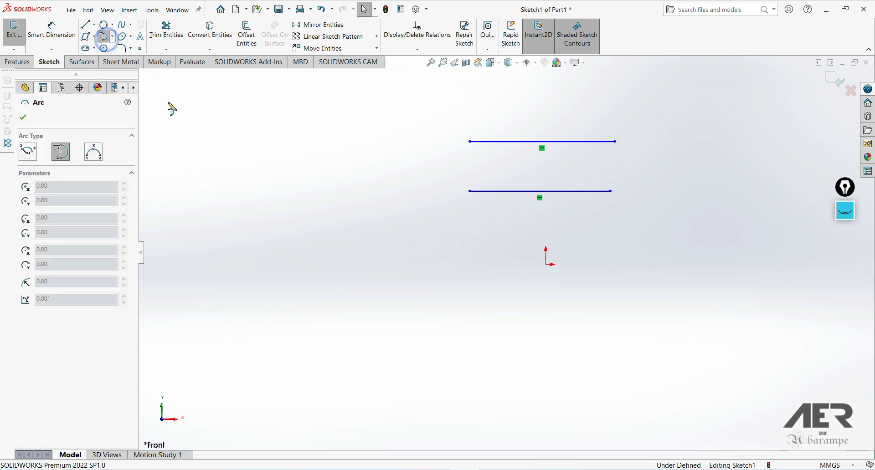
click(615, 141)
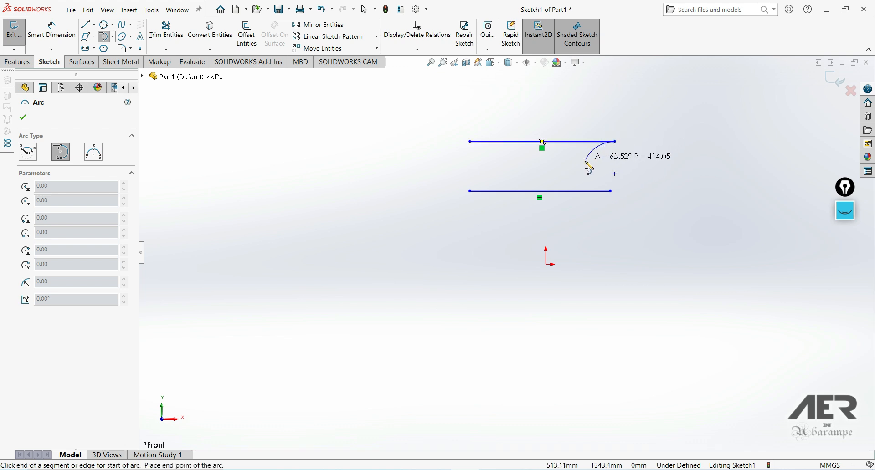
click(611, 192)
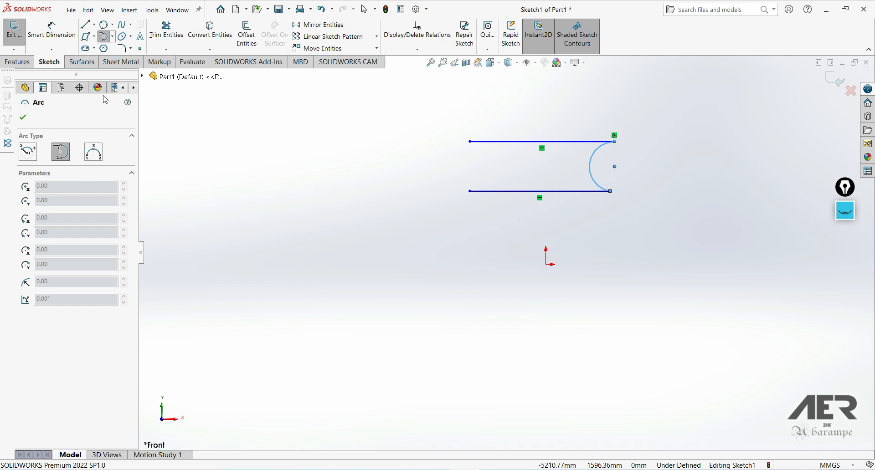
Illustrate a three-point arc with freehand pen strokes, marking three points and a curve through them, and clear the annotations.
click(112, 38)
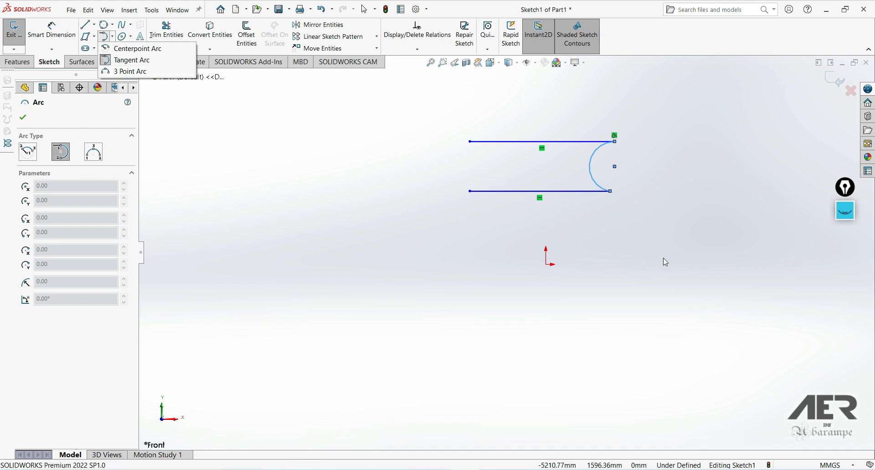
click(846, 212)
mouse_move(845, 262)
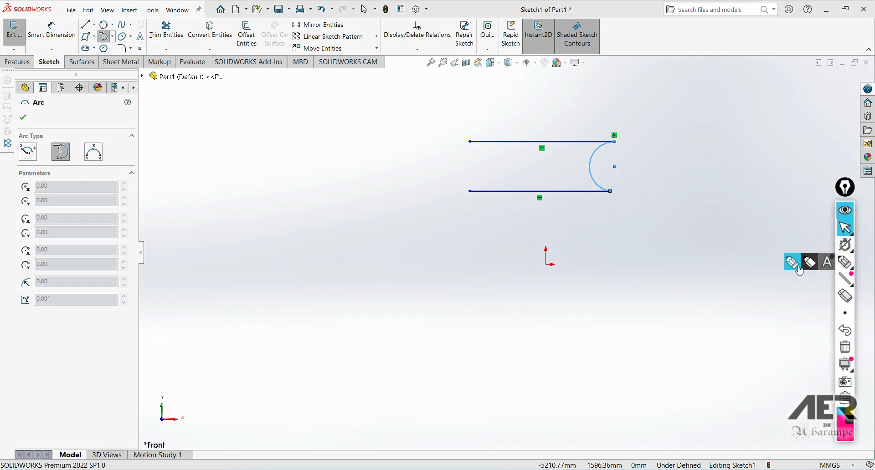
click(791, 264)
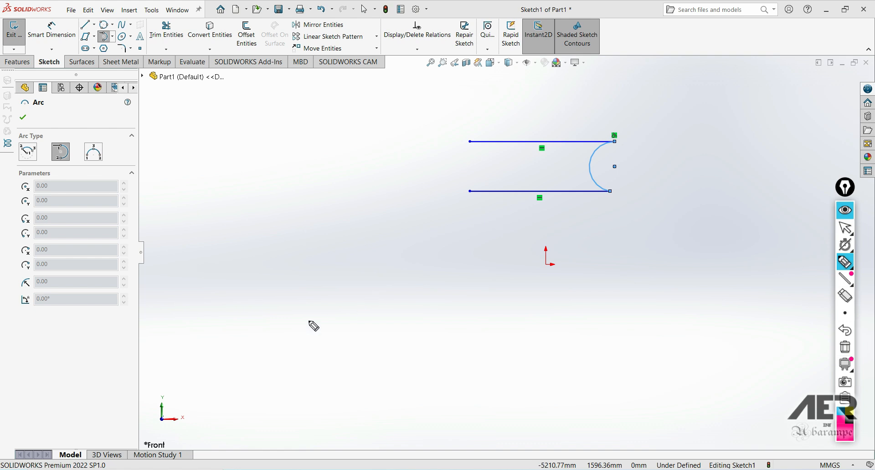
drag(386, 326, 365, 334)
mouse_move(555, 214)
mouse_down()
mouse_move(570, 228)
mouse_move(555, 226)
mouse_up()
mouse_move(748, 322)
mouse_down()
mouse_move(760, 334)
mouse_move(751, 337)
mouse_up()
drag(376, 323, 483, 235)
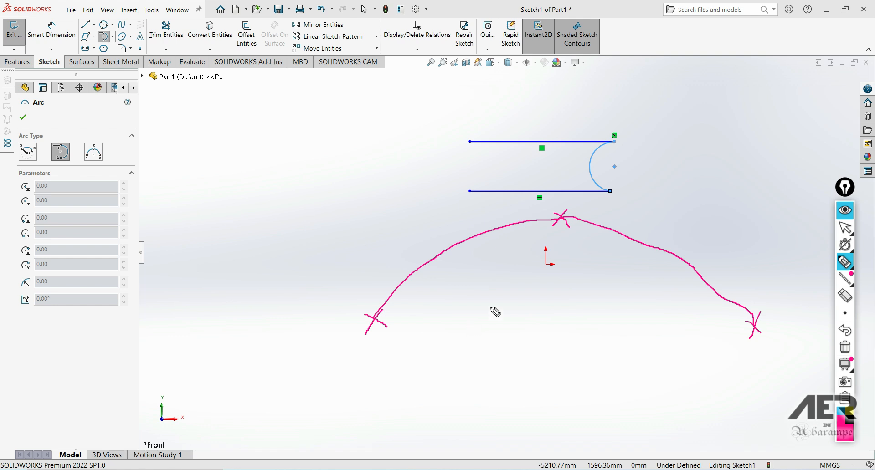
click(849, 350)
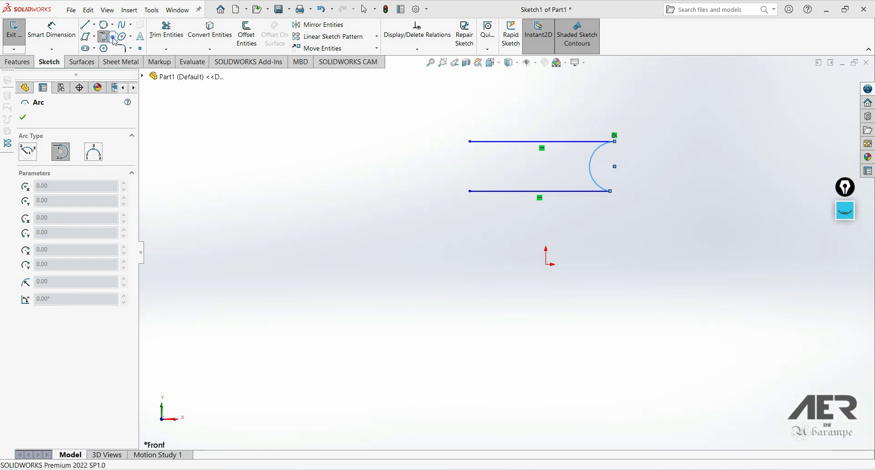
Draw a three-point arc of about 2904 mm radius, bulging upward, to the left of the two horizontal lines.
click(112, 36)
click(122, 70)
scroll(198, 172, up, 4)
click(228, 185)
click(443, 185)
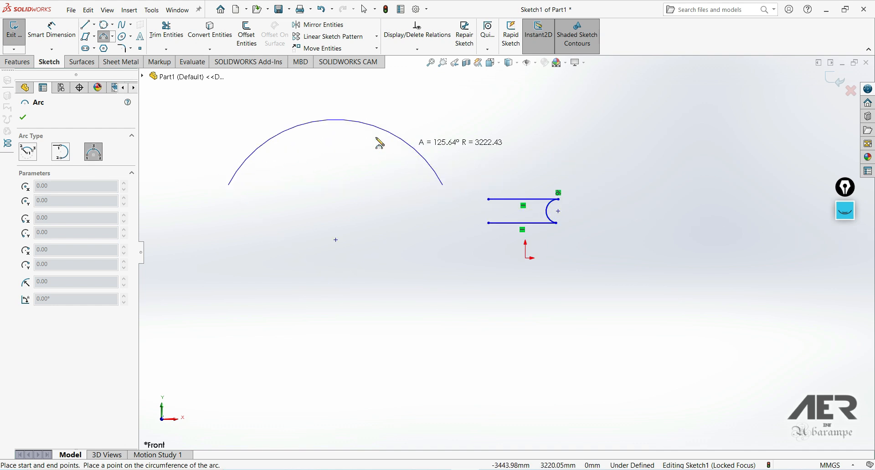
click(336, 93)
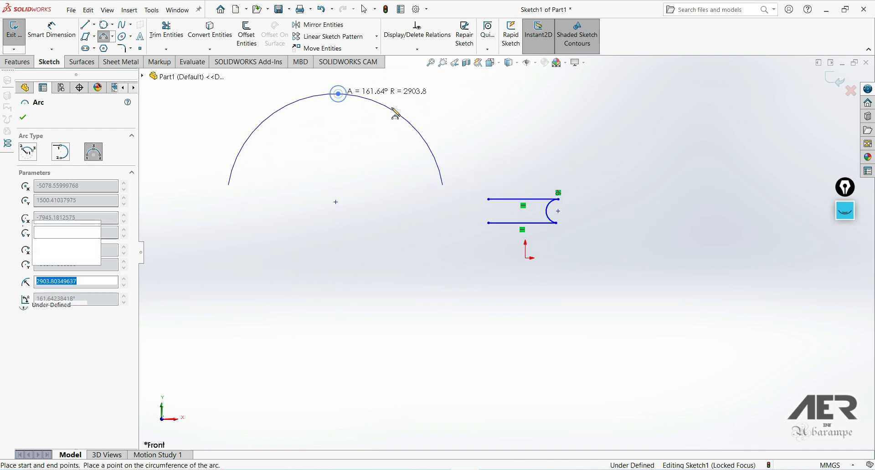
click(24, 118)
scroll(298, 184, up, 1)
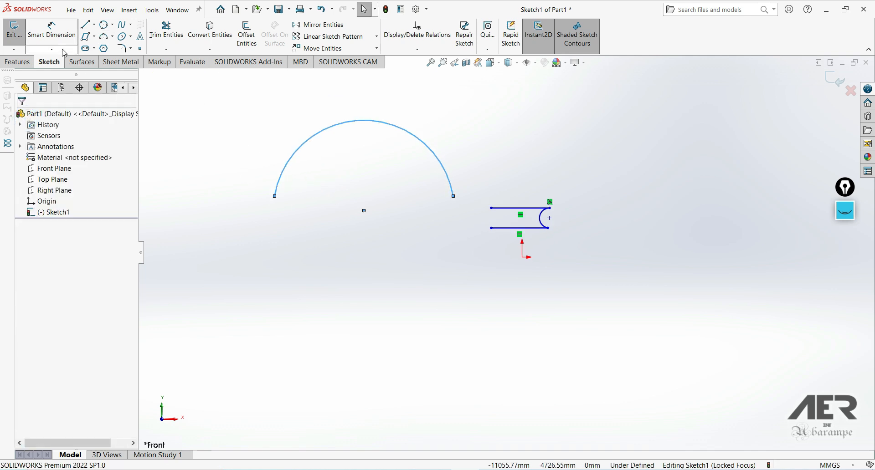
Add a radius dimension to the three-point arc, keeping its drawn value.
click(51, 33)
click(319, 133)
key(z)
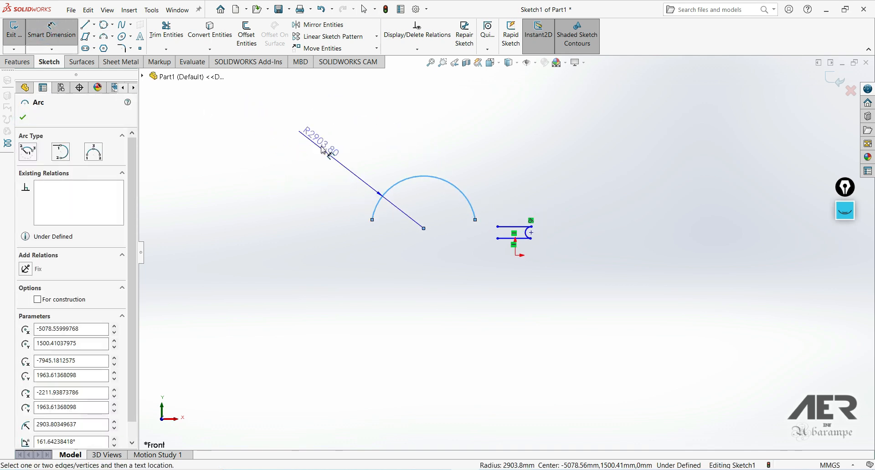
scroll(321, 149, down, 1)
click(375, 176)
click(366, 229)
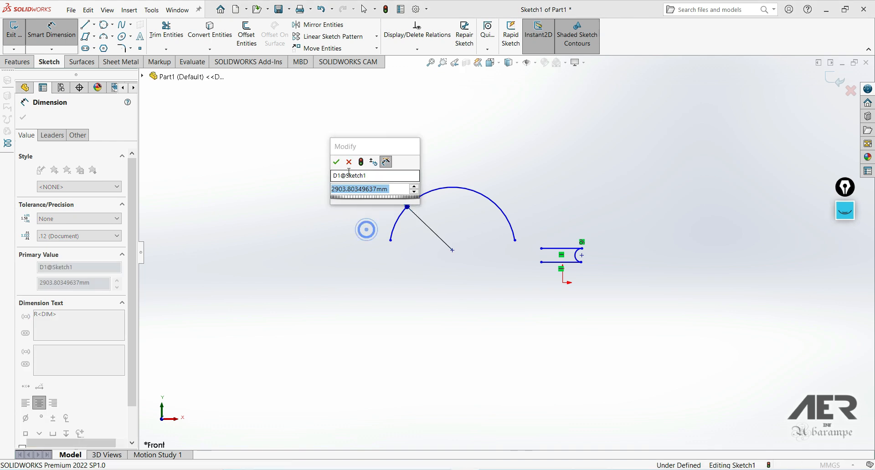
click(336, 162)
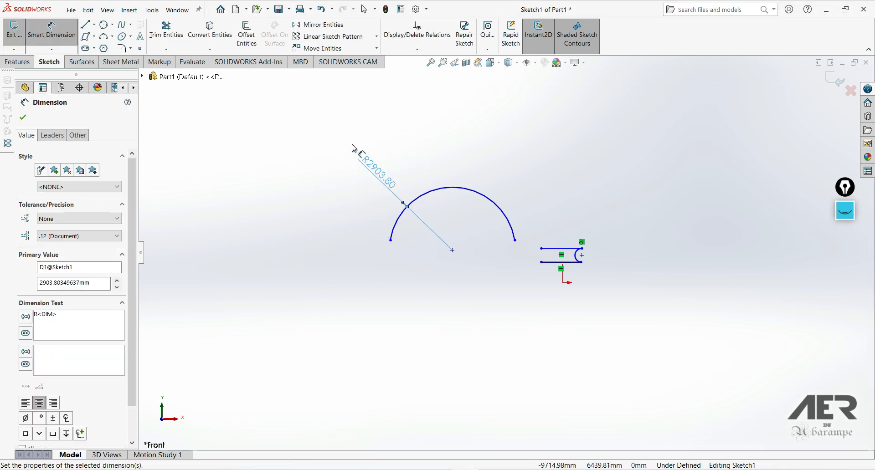
key(Escape)
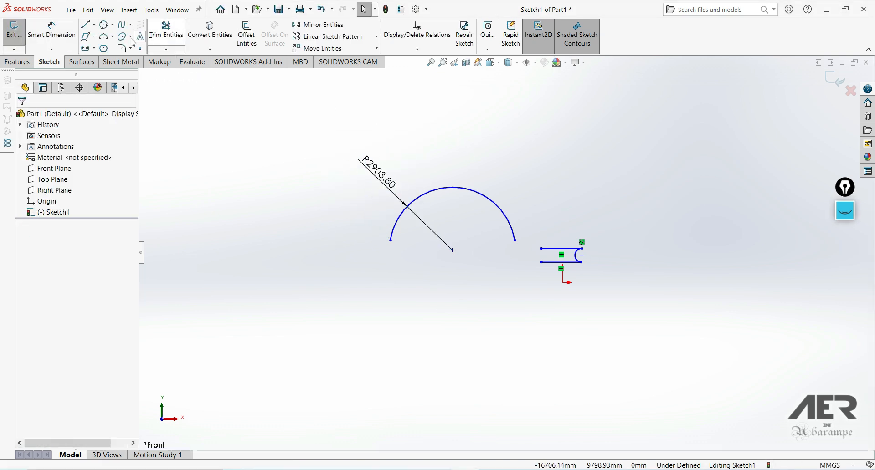
Draw a vertical line about 2020 mm long above and right of the origin, and a horizontal line about 2781 mm long farther right.
key(l)
click(658, 121)
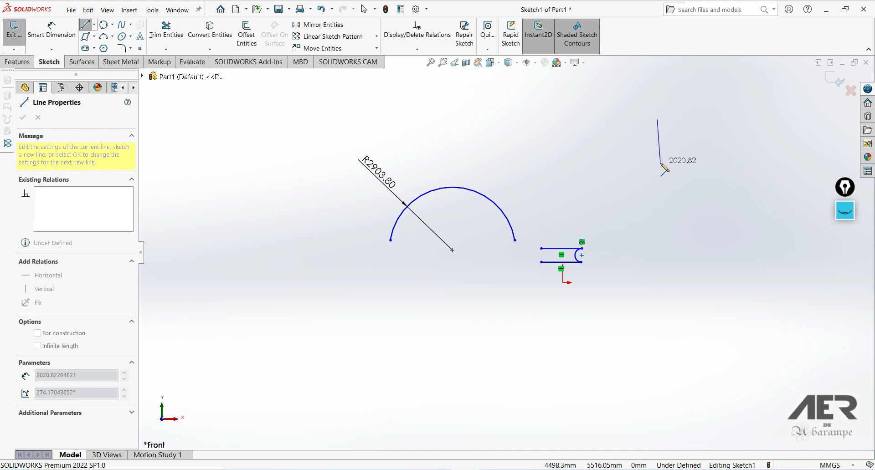
drag(660, 162, 659, 163)
ctrl+middle_drag(775, 211, 717, 220)
drag(710, 226, 771, 226)
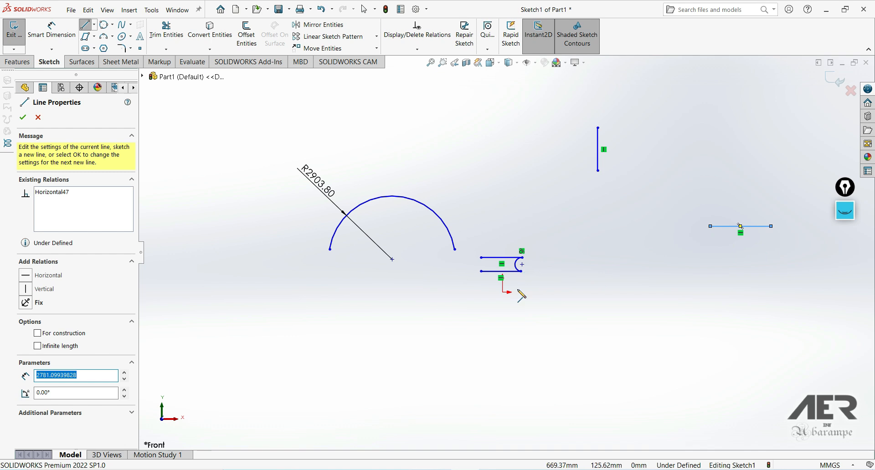
Draw a three-point arc from the tangent arc's upper endpoint to the new horizontal line's left endpoint, peaking near the vertical line's lower end.
click(113, 36)
click(111, 72)
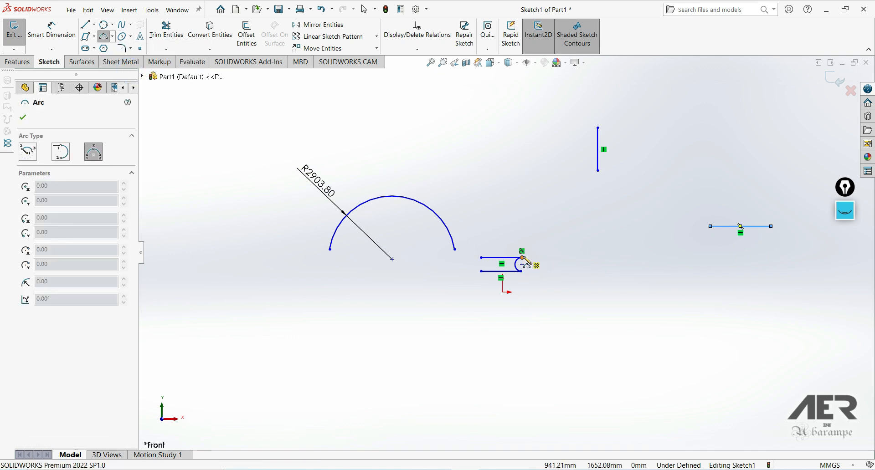
click(523, 258)
click(710, 226)
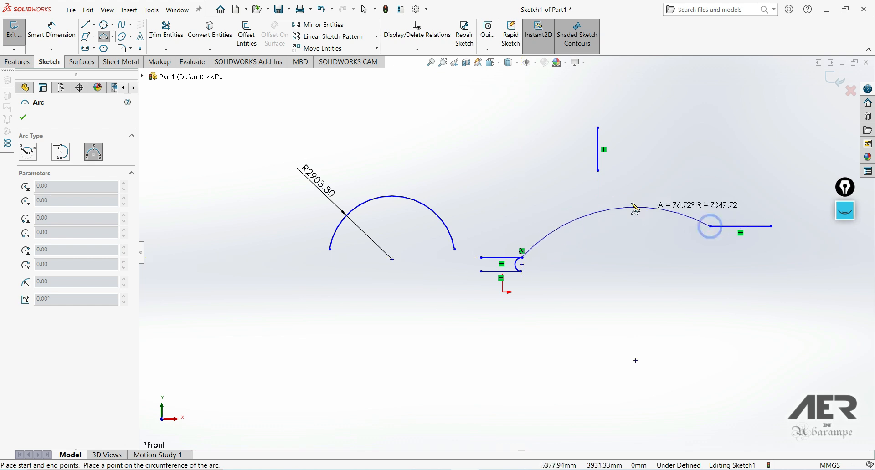
click(598, 173)
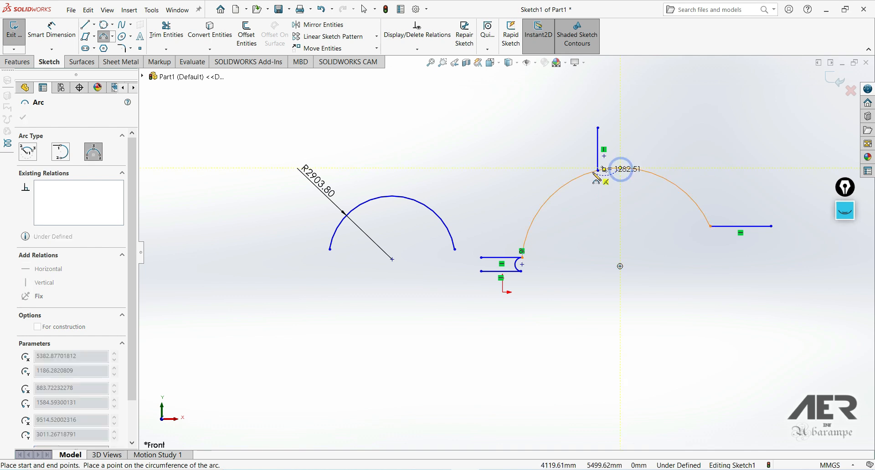
key(Escape)
Delete all lines, arcs and dimensions from the sketch.
mouse_move(249, 80)
mouse_down()
mouse_move(707, 241)
mouse_move(781, 286)
mouse_up()
key(Delete)
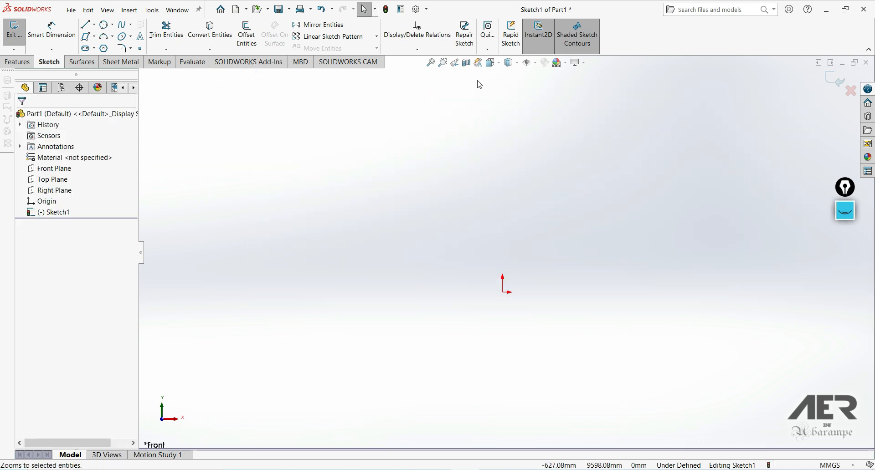
Draw a horizontal straight slot above the origin, about 7904 mm between centers and 2760 mm wide, and delete it.
click(94, 49)
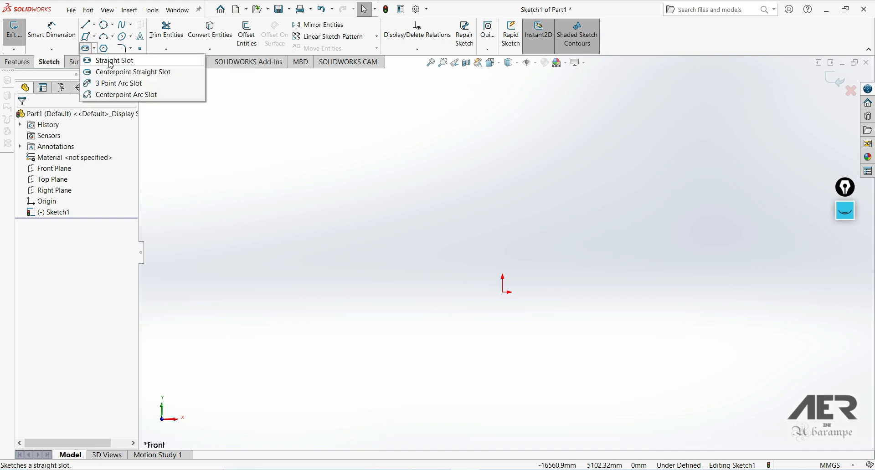
click(111, 62)
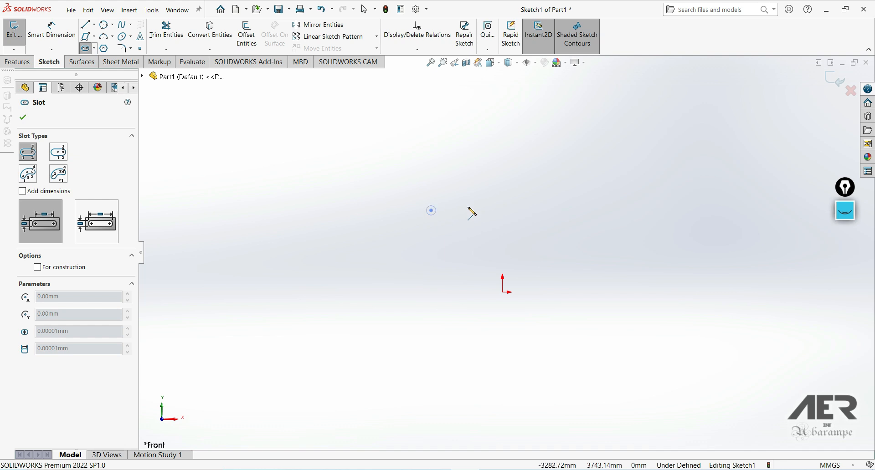
click(605, 210)
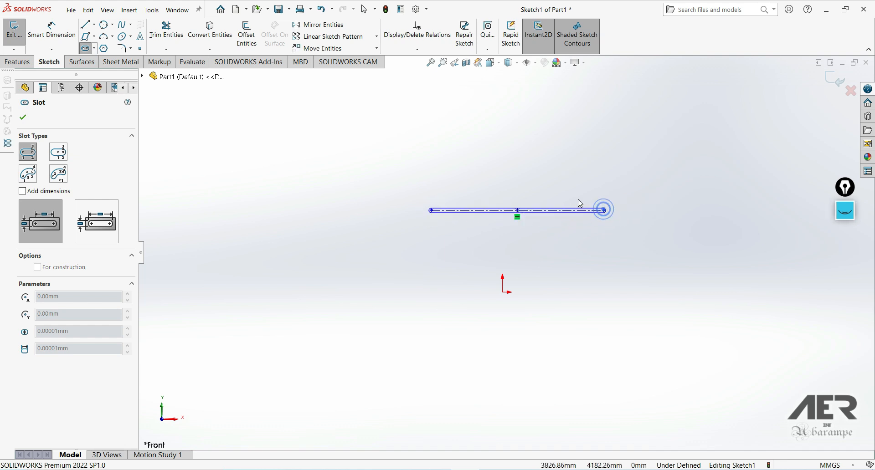
click(557, 181)
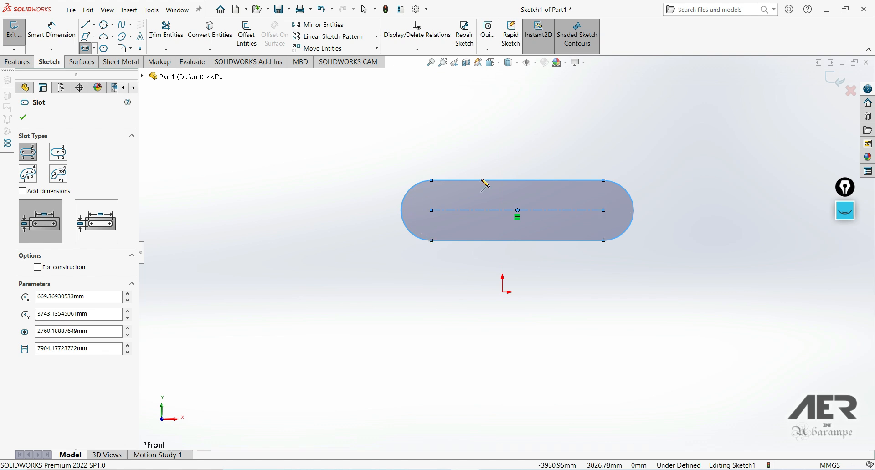
key(Escape)
drag(377, 151, 685, 275)
key(Delete)
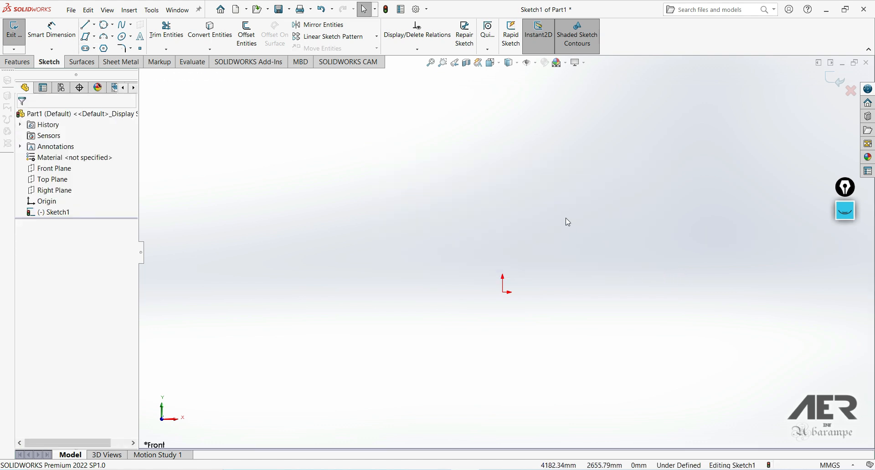
Draw a horizontal straight slot above the origin, about 9556 mm between centers and 3137 mm wide.
click(95, 49)
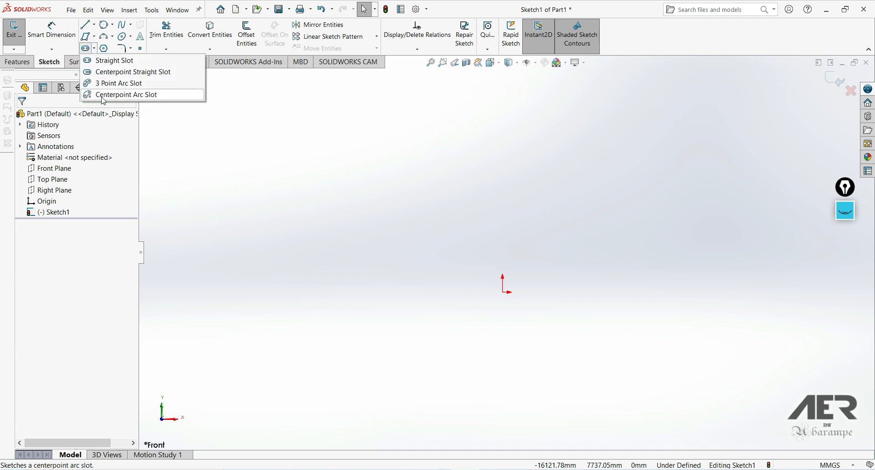
click(105, 64)
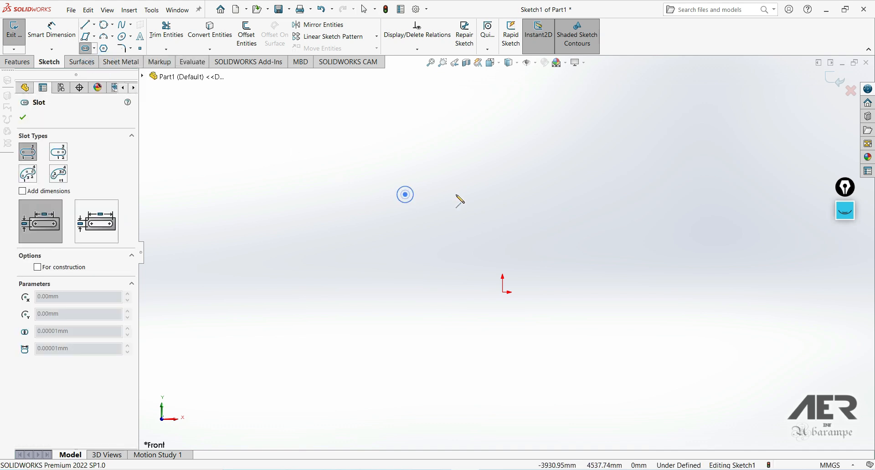
click(614, 195)
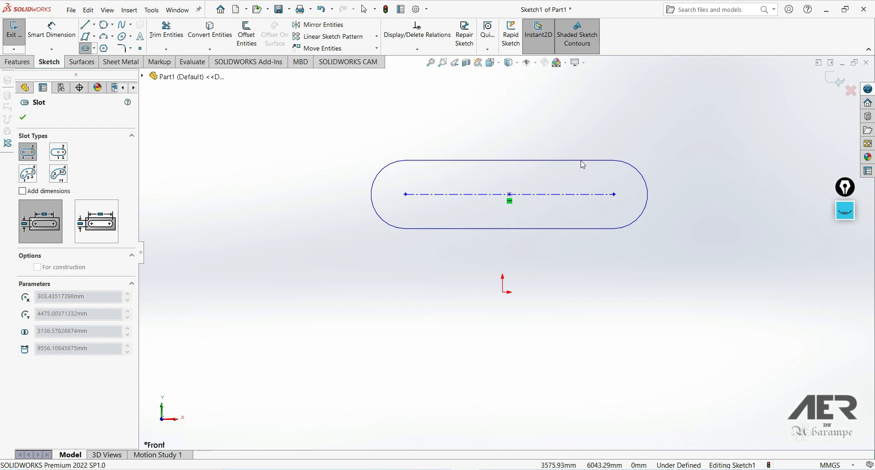
click(583, 165)
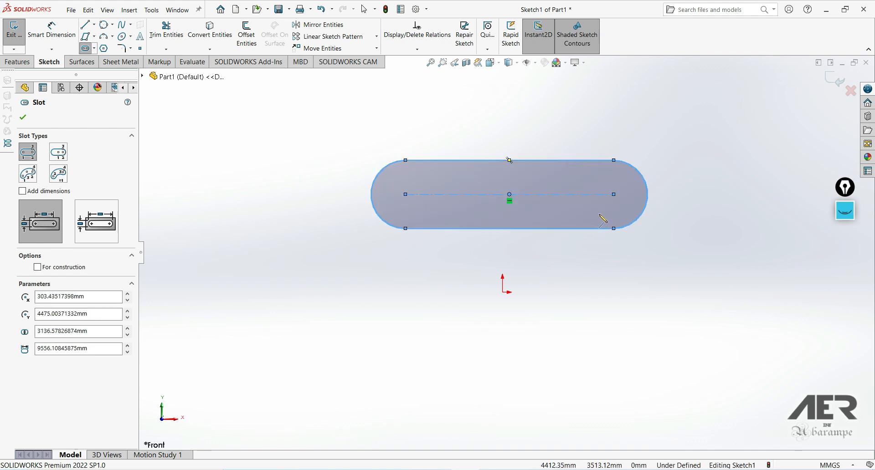
Dimension the center-to-center length of the straight slot above the origin, keeping its drawn value.
scroll(485, 157, down, 1)
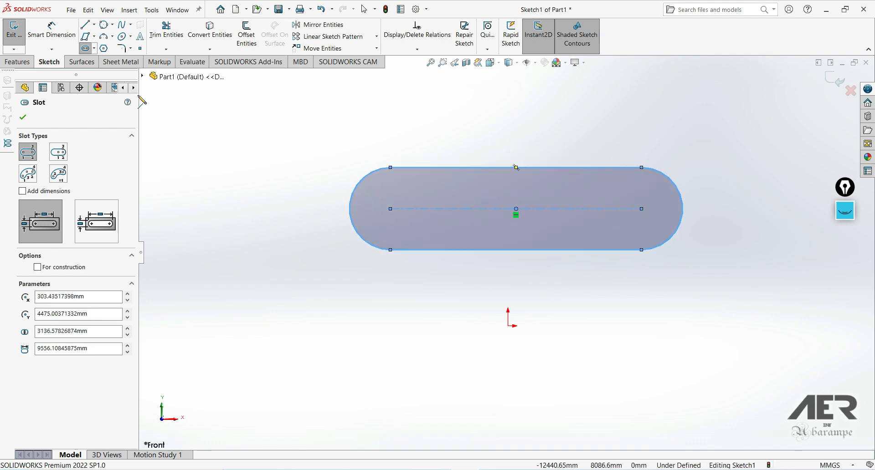
click(51, 29)
click(486, 210)
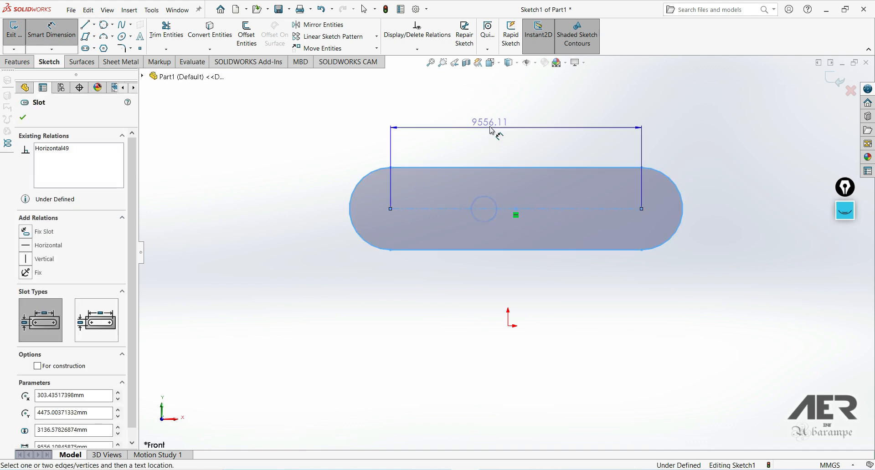
click(534, 133)
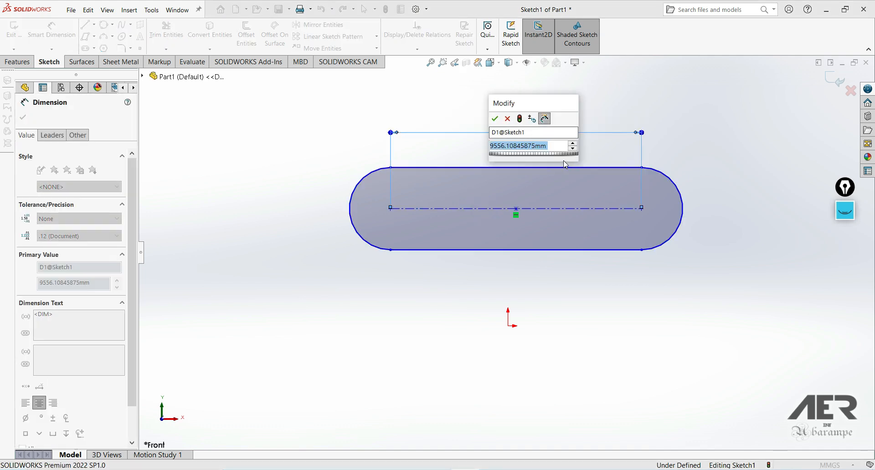
click(495, 119)
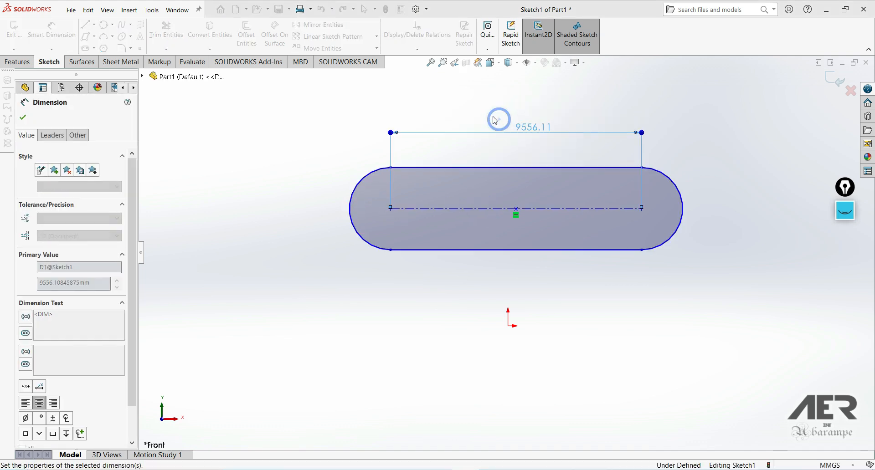
Add a radius dimension to the left end arc of the straight slot, keeping its drawn value.
click(353, 197)
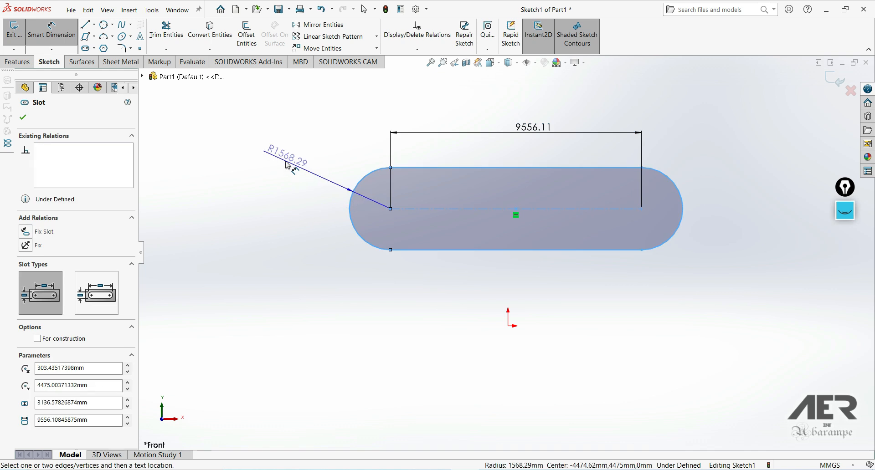
click(283, 160)
click(248, 146)
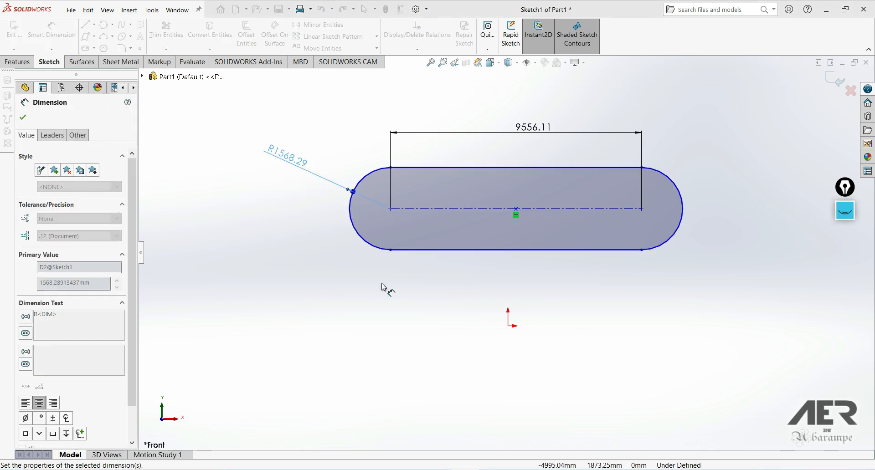
key(Escape)
Draw a slightly tilted centerpoint straight slot below the origin, about 12013 mm between centers and 2123 mm wide.
scroll(583, 205, up, 2)
scroll(584, 205, up, 2)
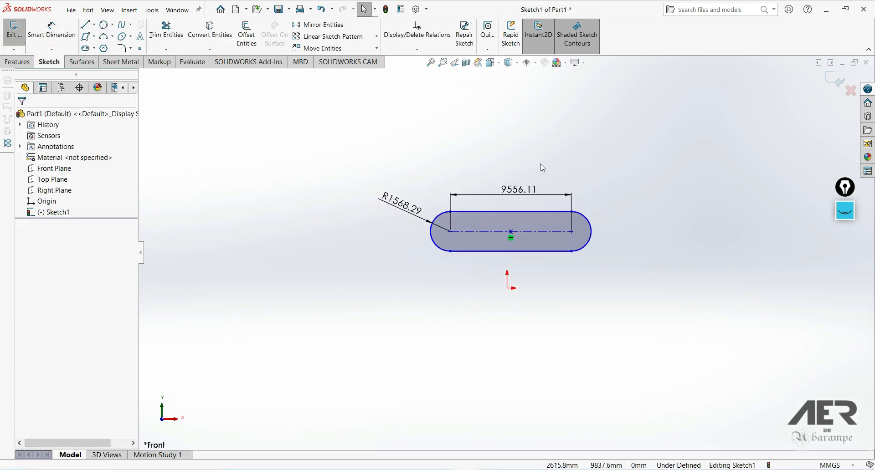
scroll(540, 165, down, 2)
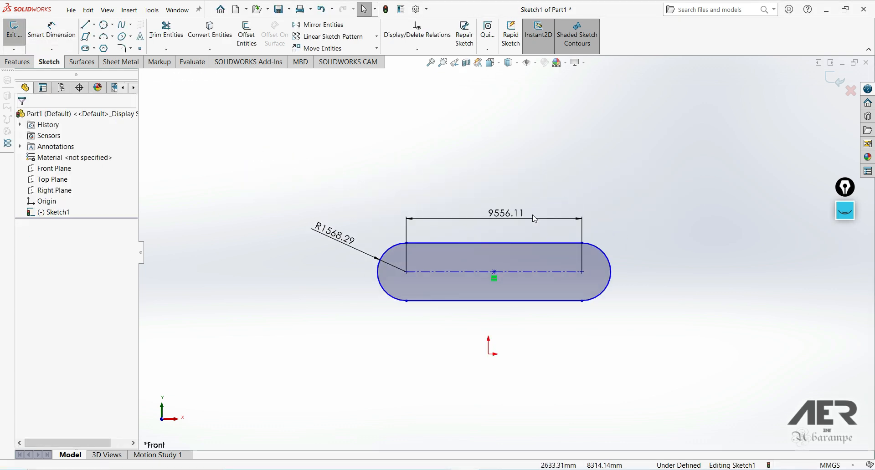
click(93, 48)
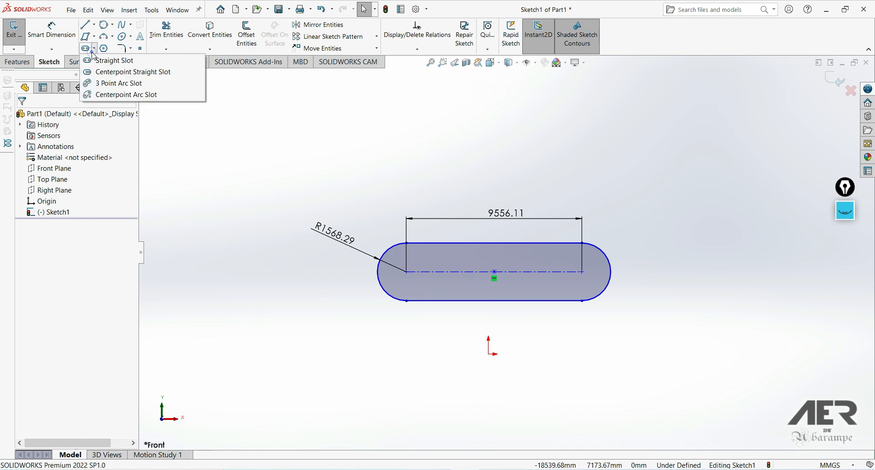
click(145, 74)
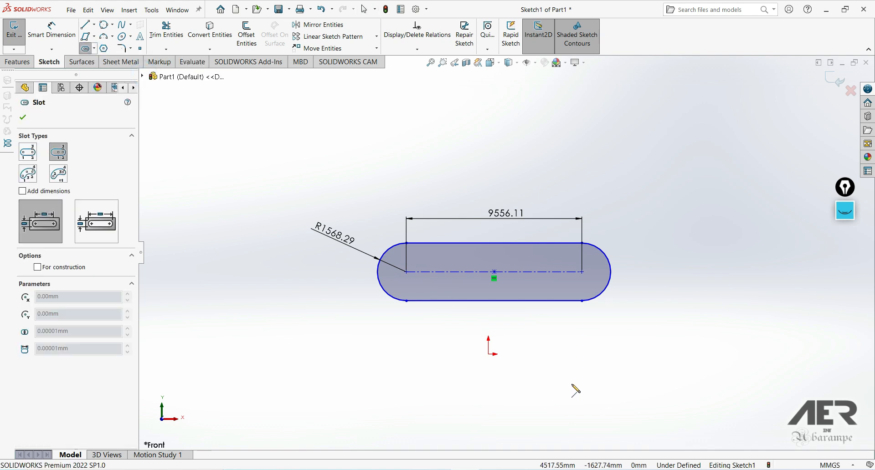
scroll(575, 391, down, 1)
scroll(510, 391, up, 1)
scroll(500, 387, down, 1)
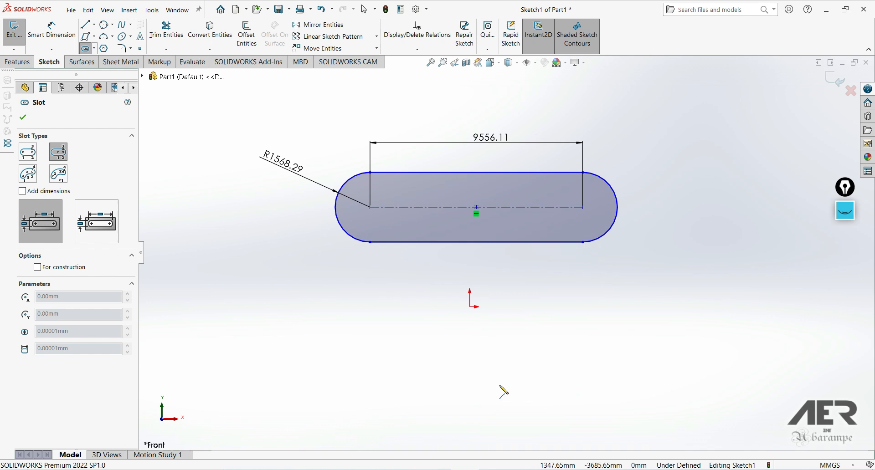
click(541, 357)
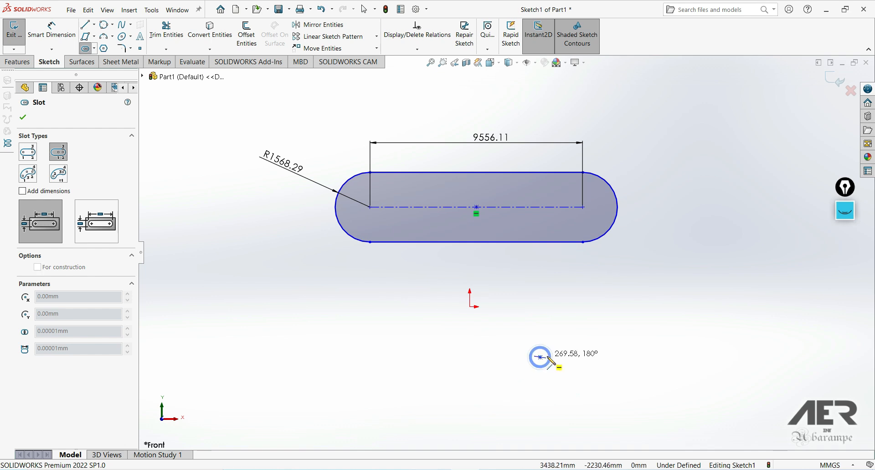
click(407, 355)
click(525, 333)
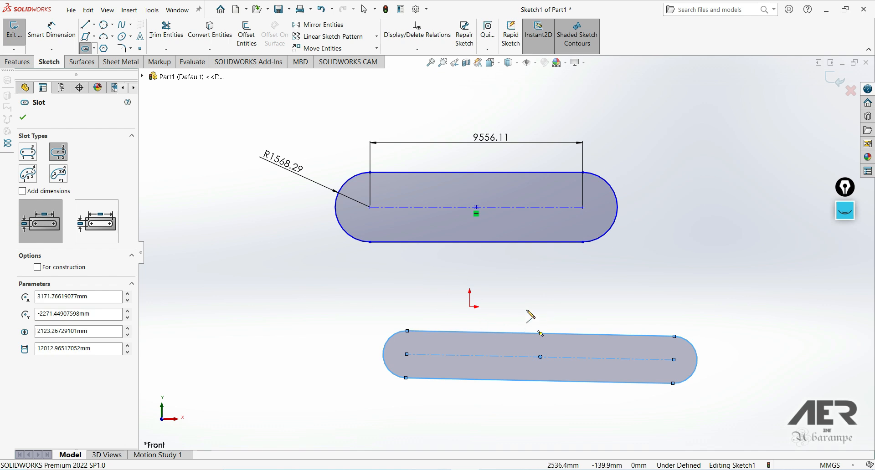
key(Escape)
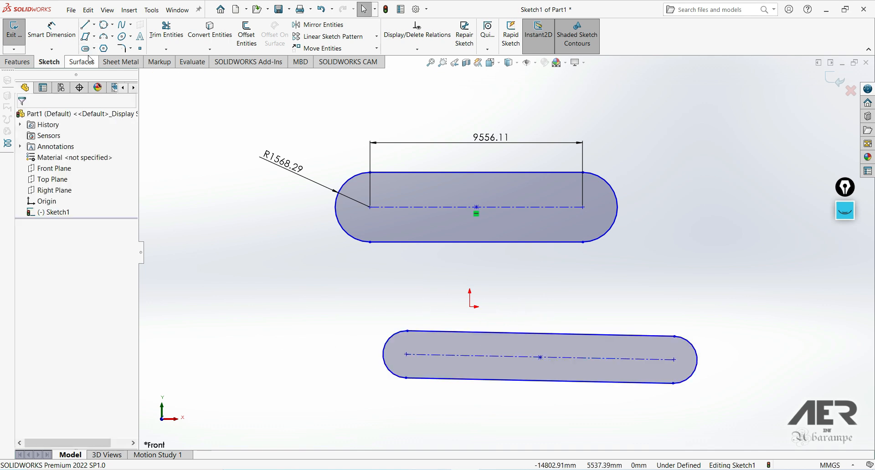
Draw an upward-bulging 3 point arc slot to the upper right of the straight slots, about 4721 mm centerline radius, 136° and 2006 mm wide.
click(94, 49)
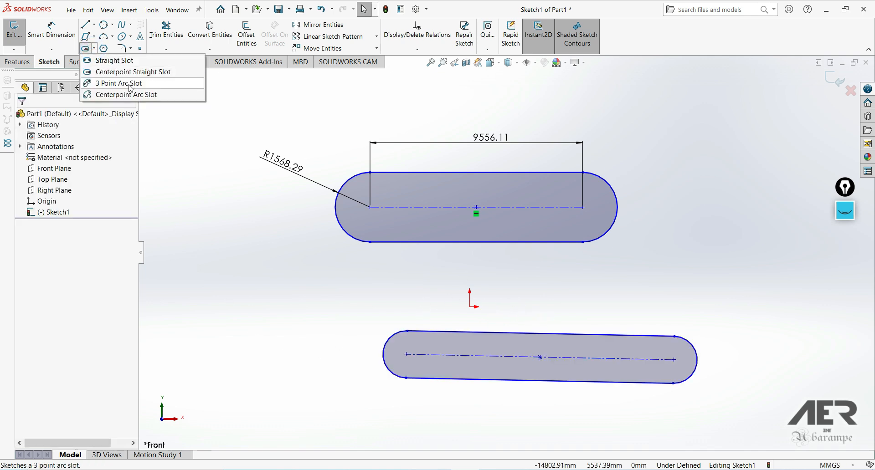
click(114, 84)
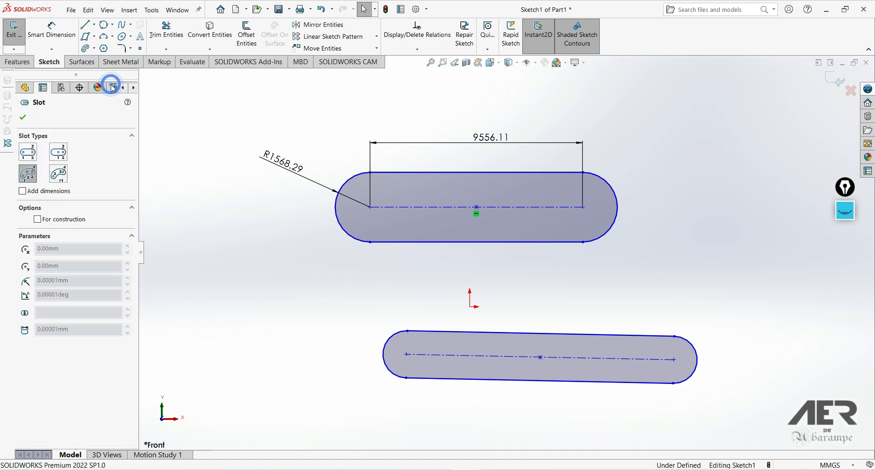
scroll(397, 247, down, 2)
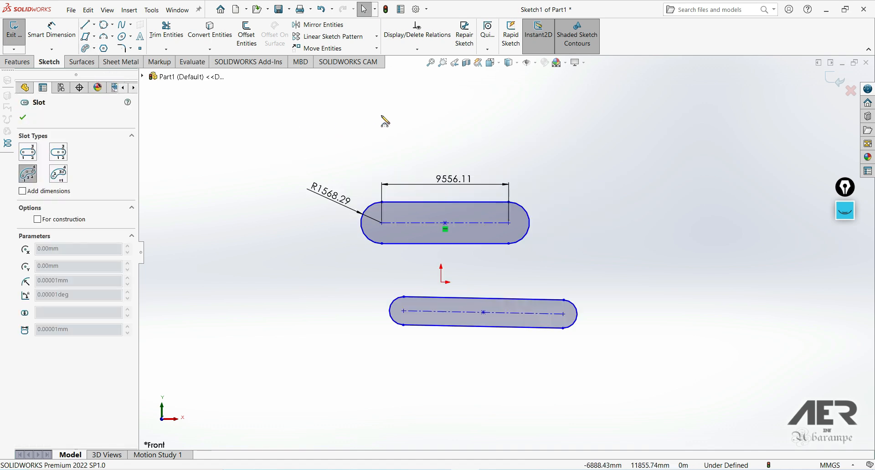
click(633, 155)
click(745, 128)
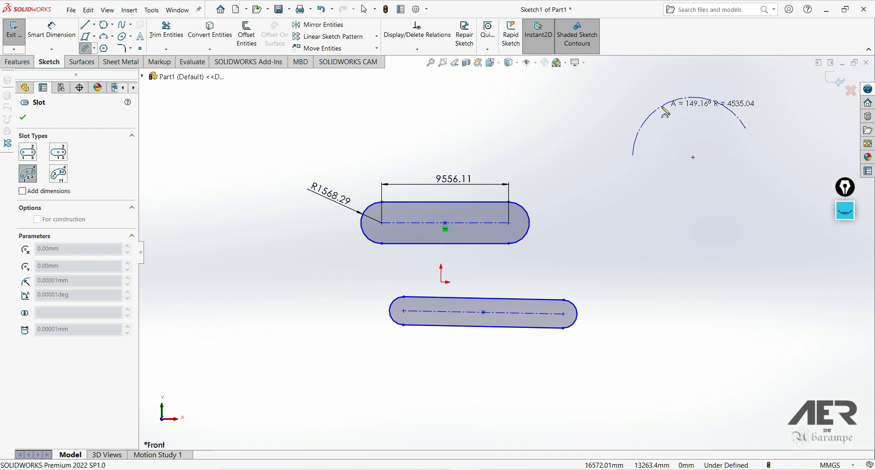
click(692, 101)
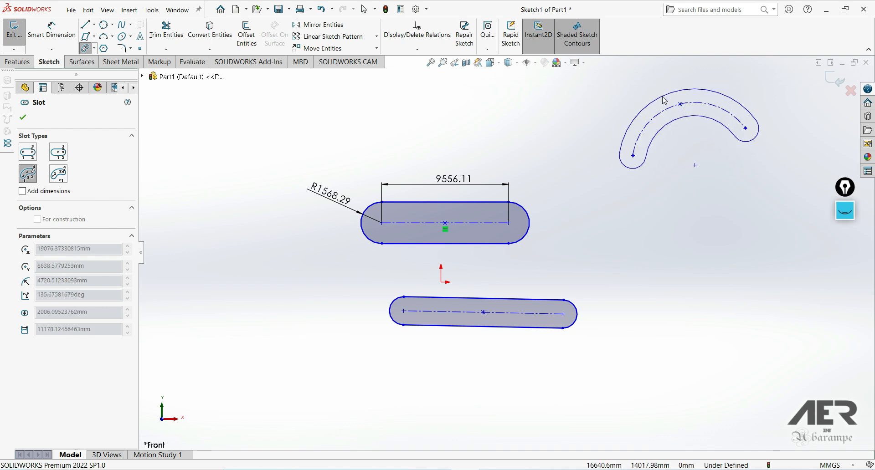
click(649, 136)
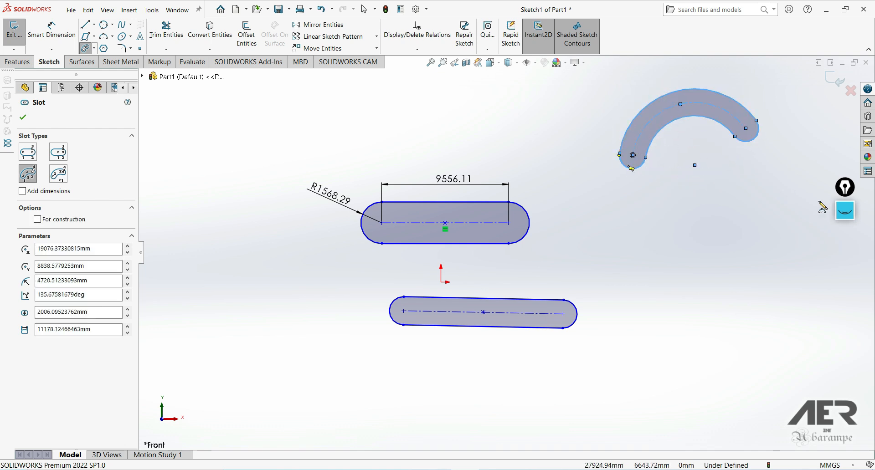
click(843, 213)
key(Escape)
click(846, 262)
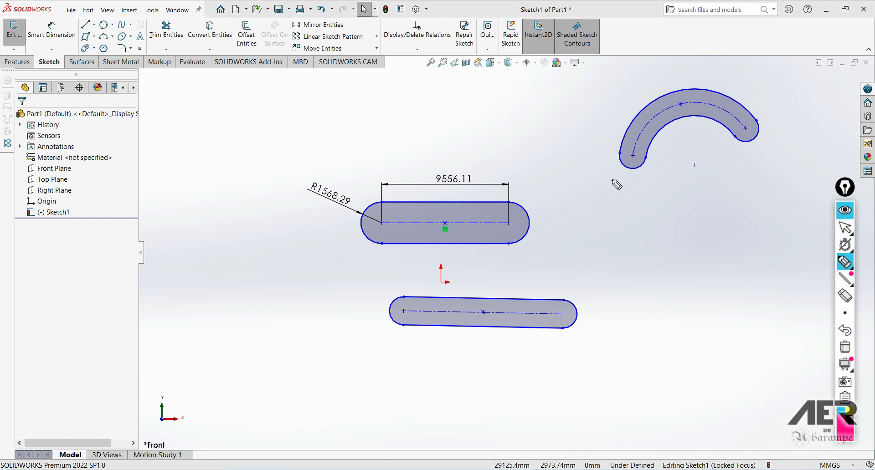
click(844, 210)
Add a radius dimension to the centerline arc of the 3 point arc slot, keeping its drawn value.
click(52, 31)
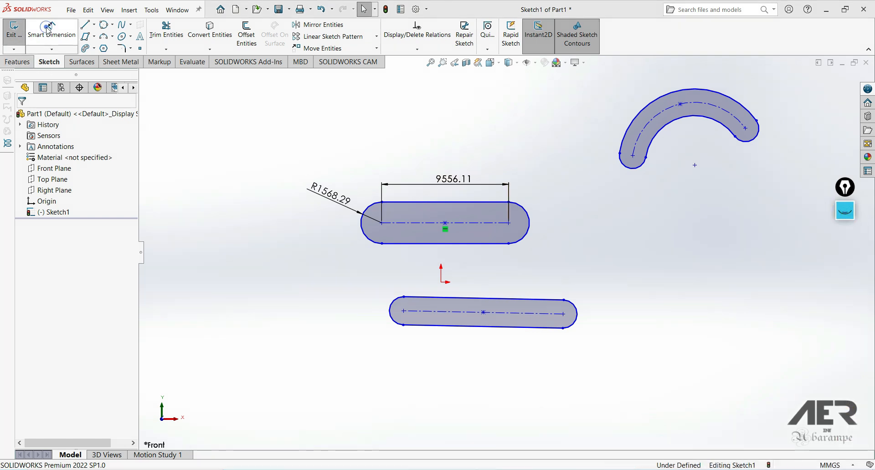
click(654, 122)
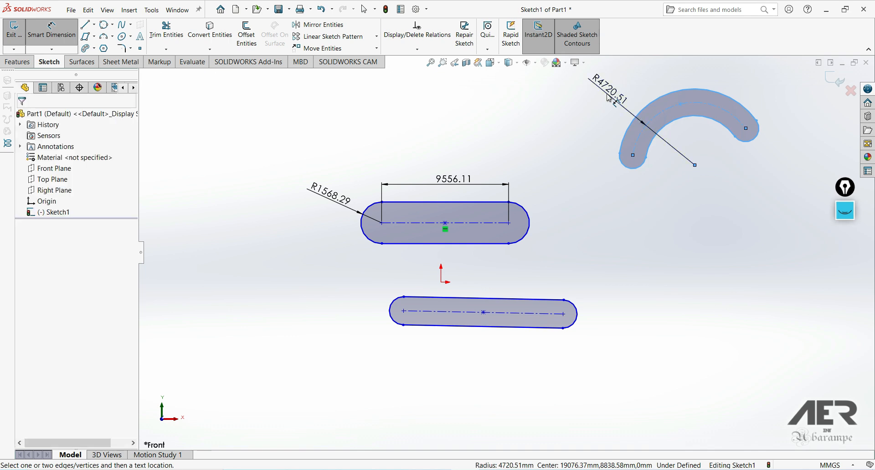
click(569, 87)
click(567, 79)
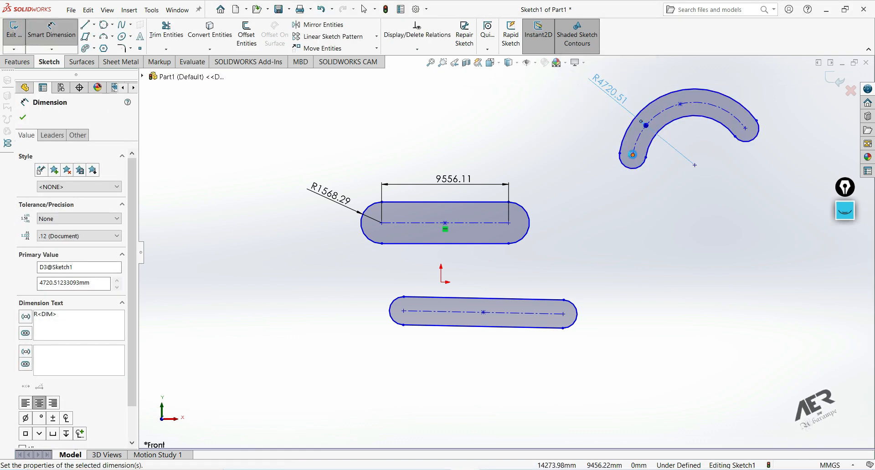
Dimension the radius of the 3 point arc slot's lower-left rounded end, keeping its drawn value.
click(634, 158)
key(Escape)
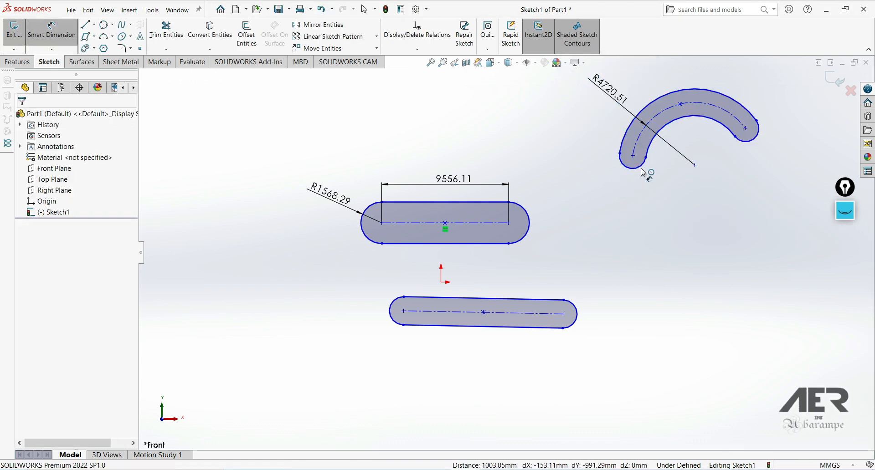
click(631, 161)
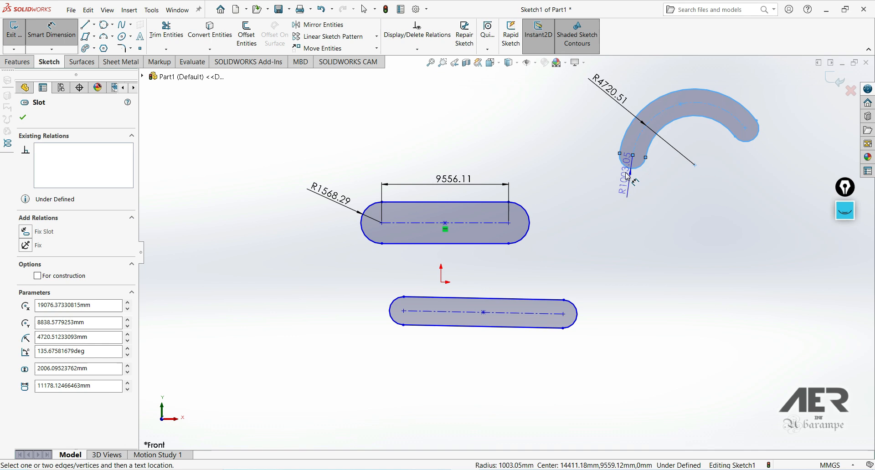
click(612, 196)
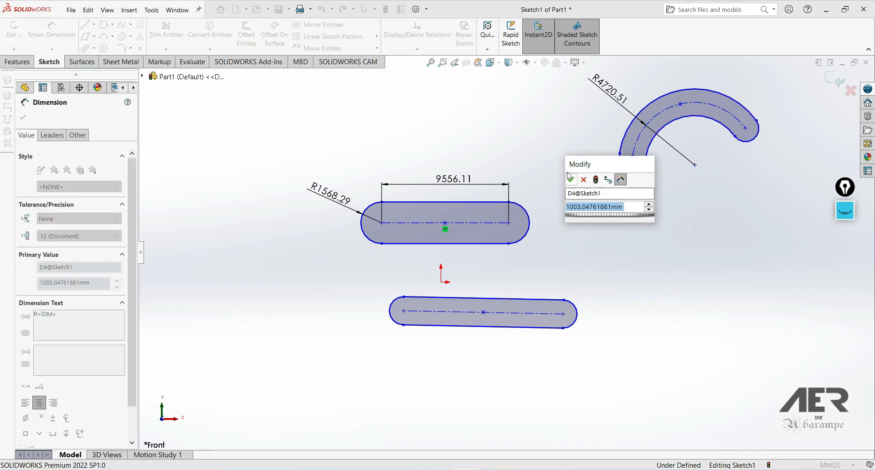
click(571, 180)
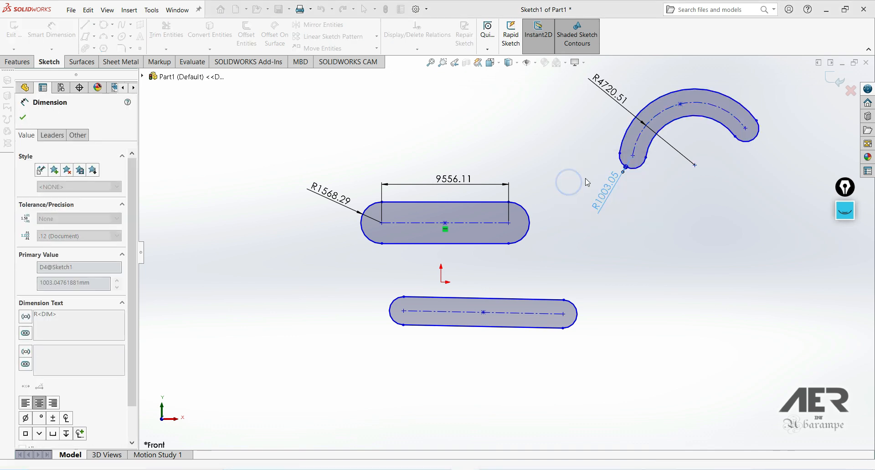
Draw a large centerpoint arc slot left of the other slots, opening upward, about 14745 mm centerline radius, 195° and 7712 mm wide.
scroll(585, 185, up, 3)
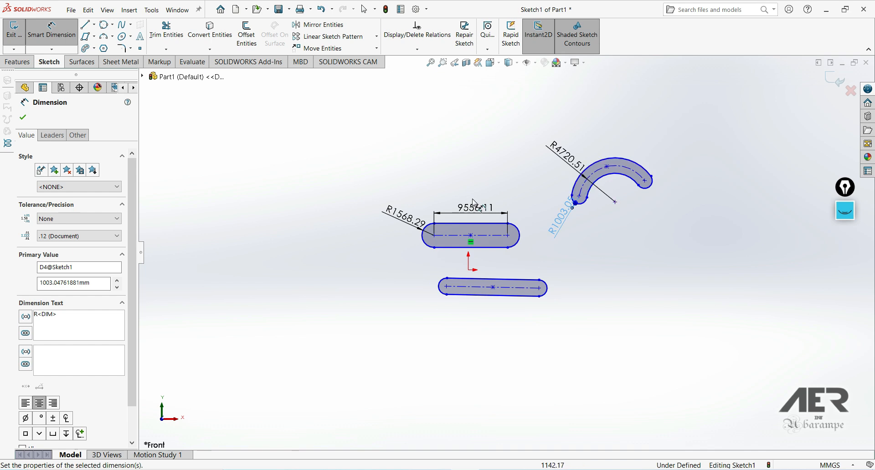
click(94, 49)
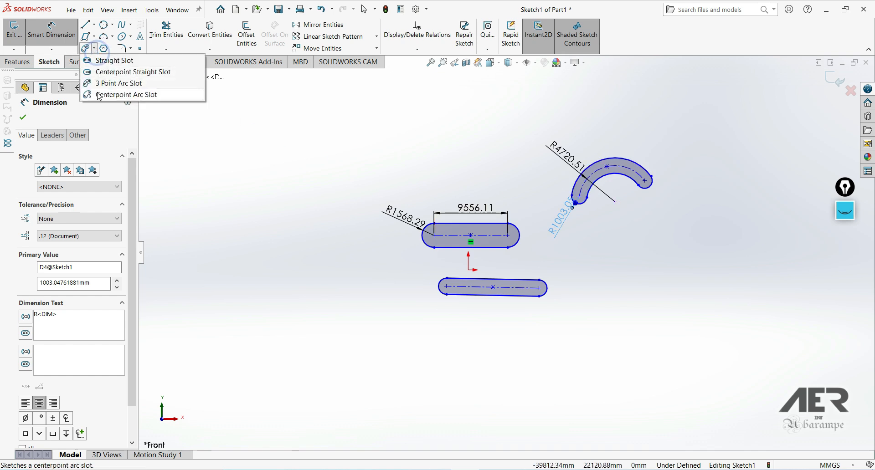
click(115, 95)
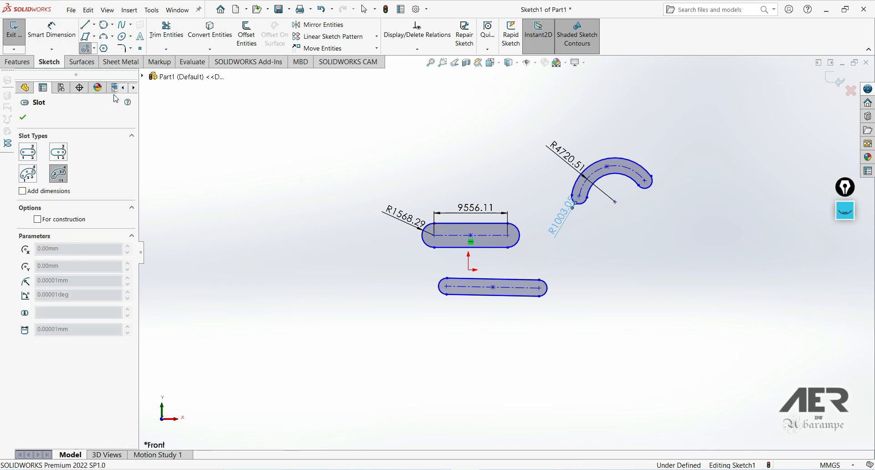
click(285, 209)
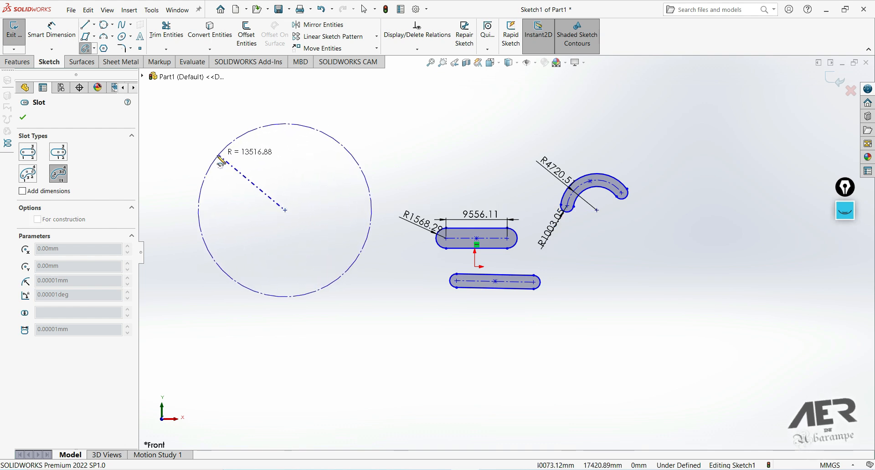
click(208, 157)
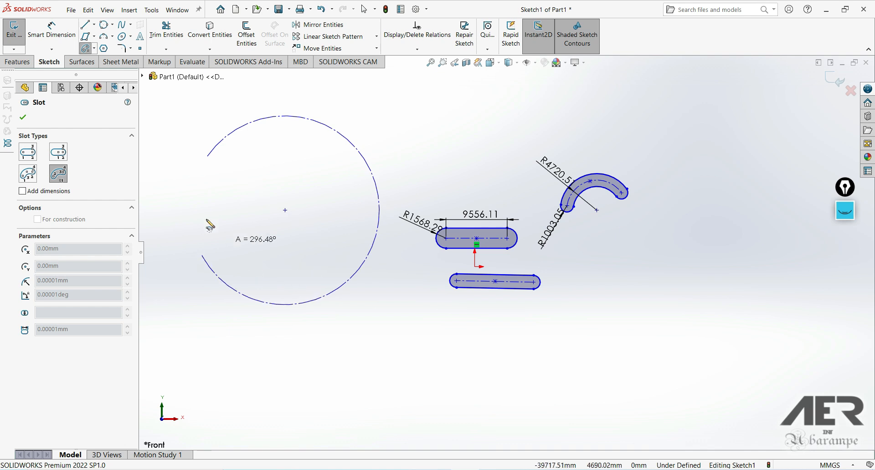
click(329, 232)
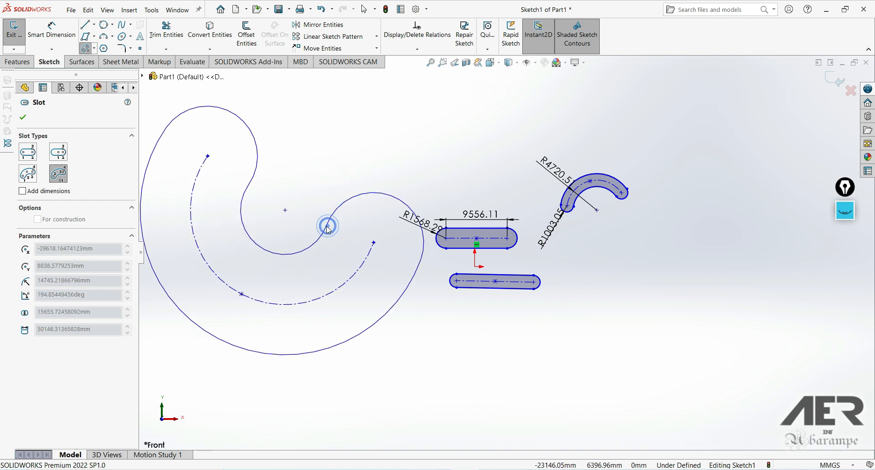
click(230, 240)
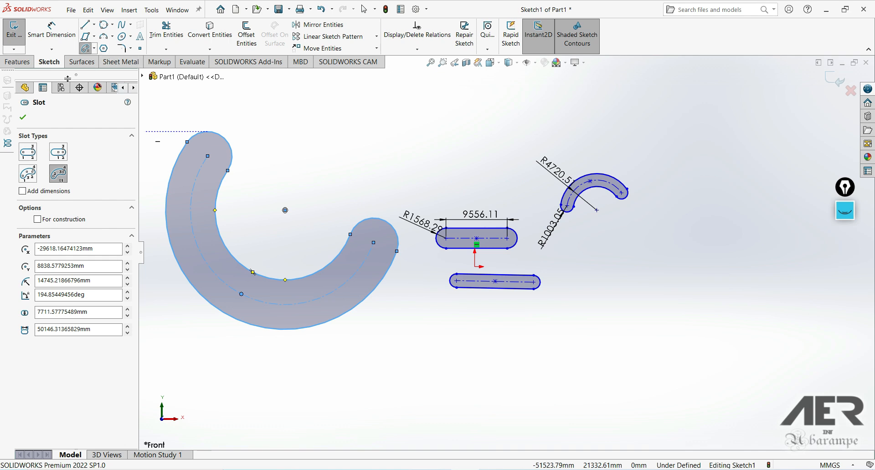
click(25, 118)
click(94, 48)
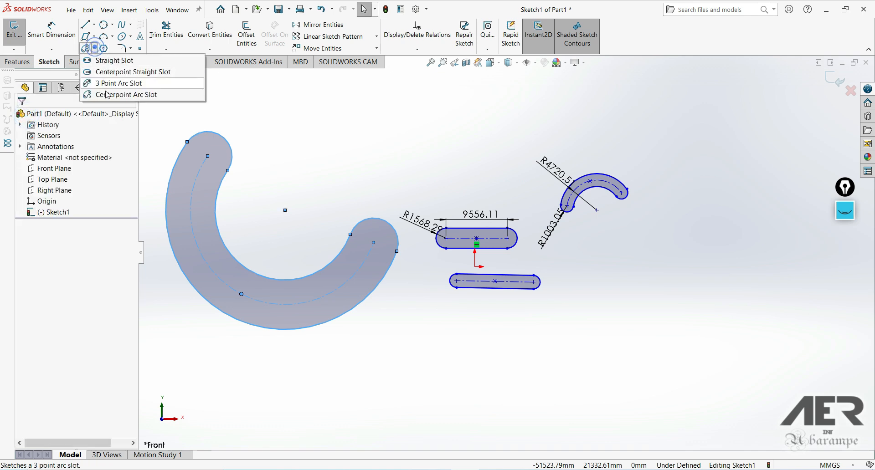
click(275, 111)
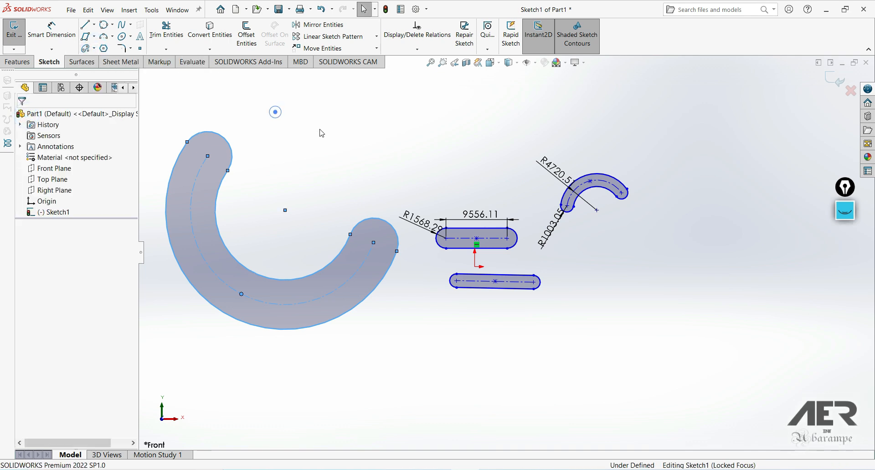
scroll(341, 176, down, 2)
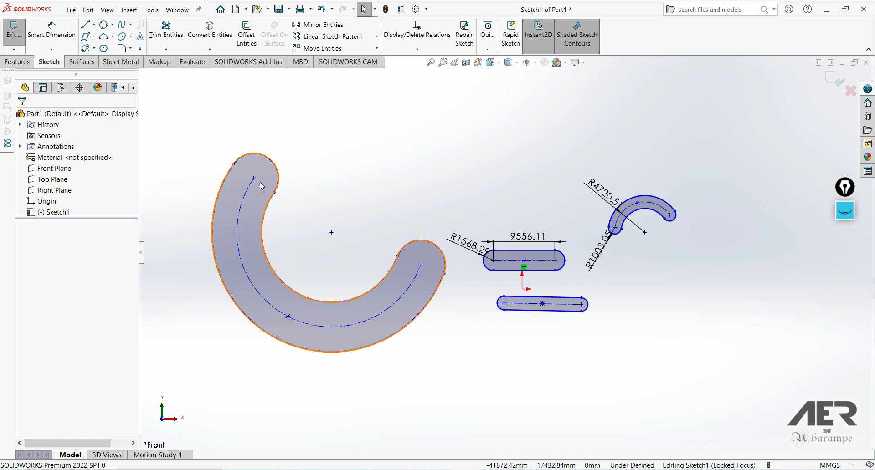
scroll(260, 182, down, 2)
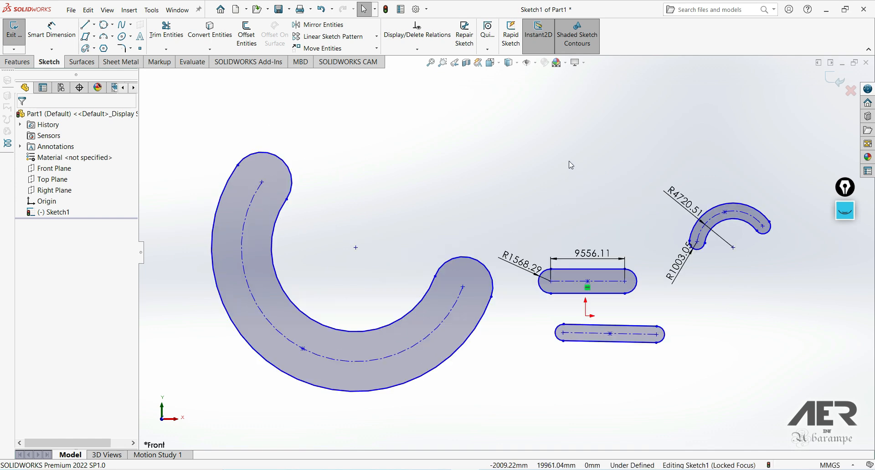